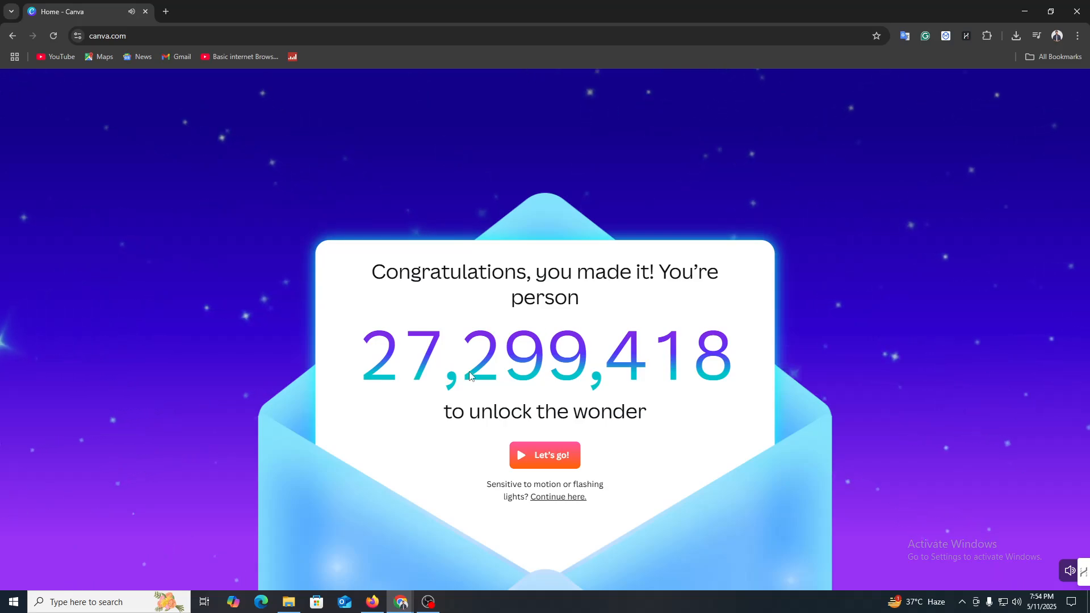
Skip the intro presentation and open the recent video design "How to Simple"
left_click(554, 498)
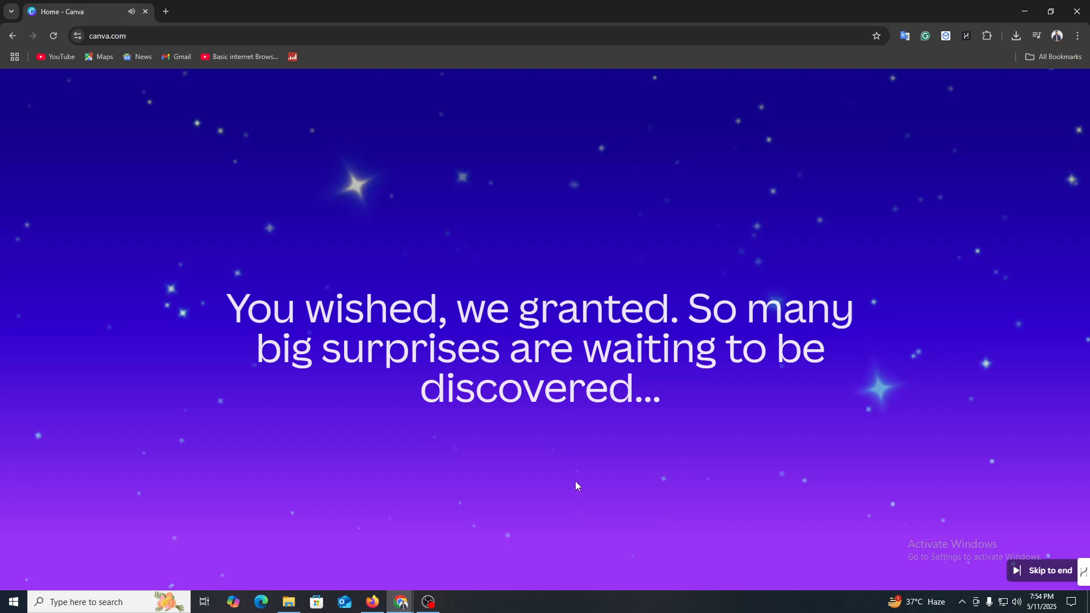
left_click(1048, 571)
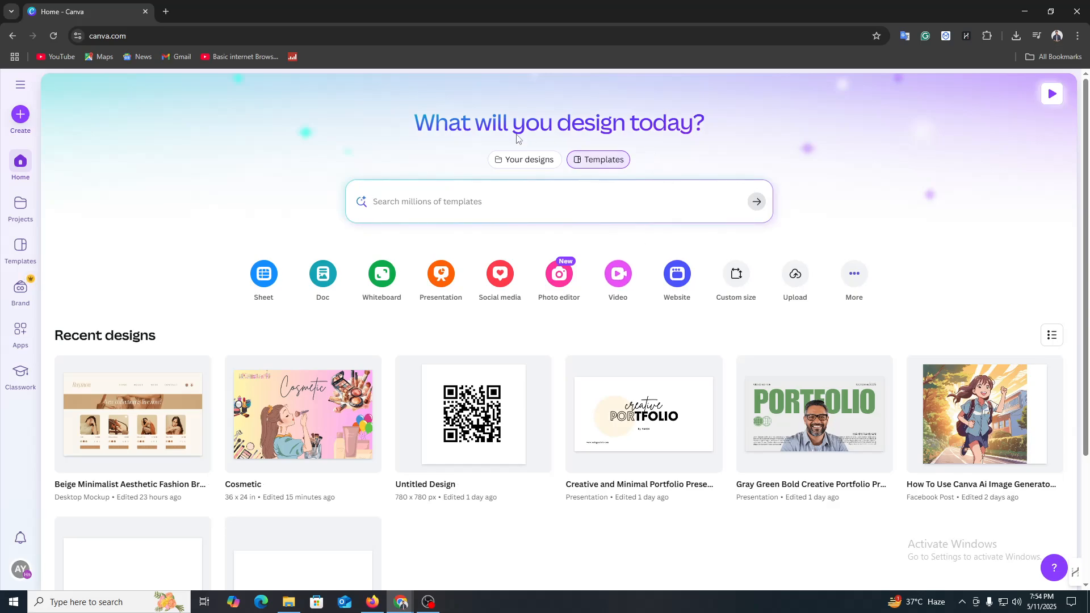
scroll(528, 483, "down", 3)
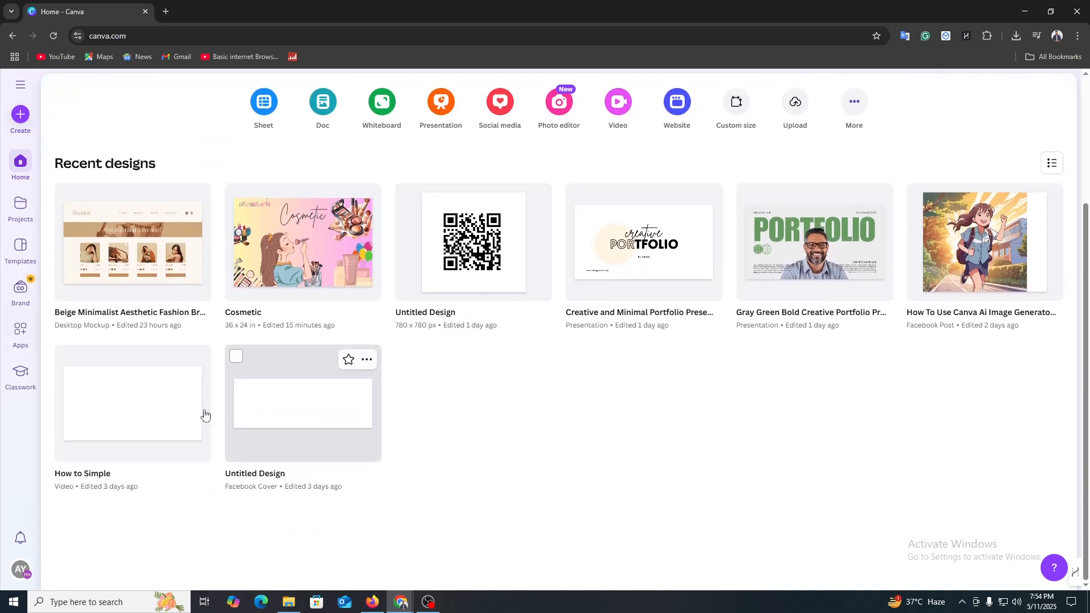
left_click(150, 403)
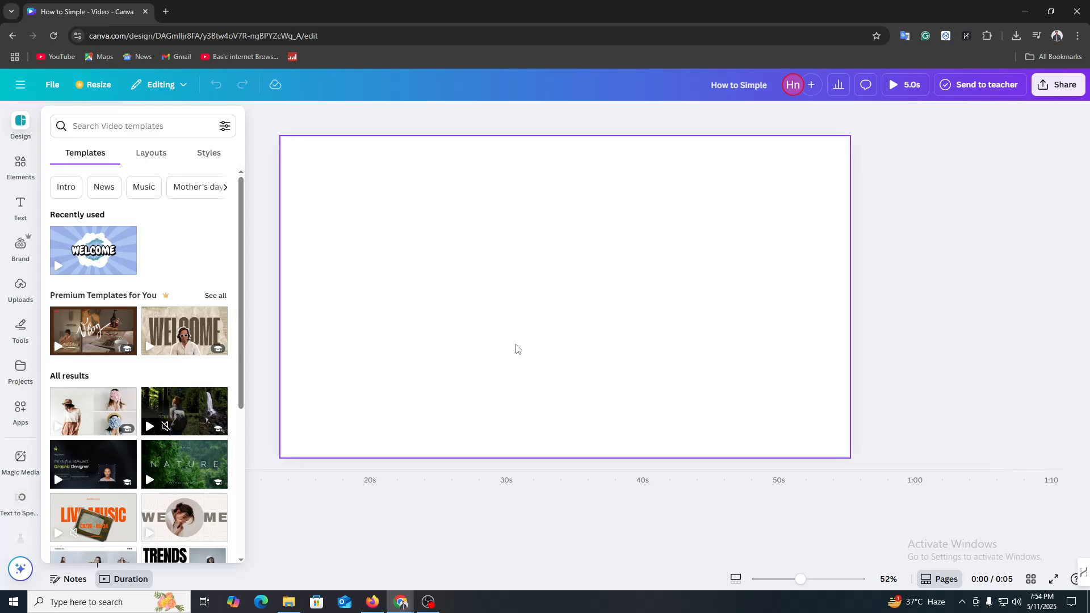
Add the recently used balloons graphic to the blank page and move it to the page's lower edge, near the middle
left_click(20, 168)
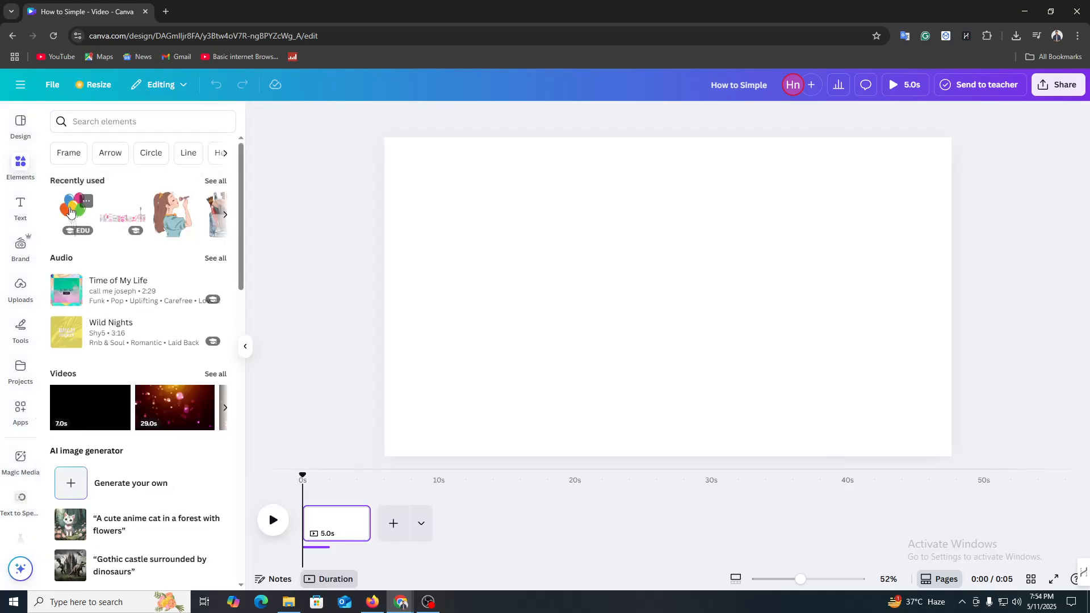
left_click(69, 212)
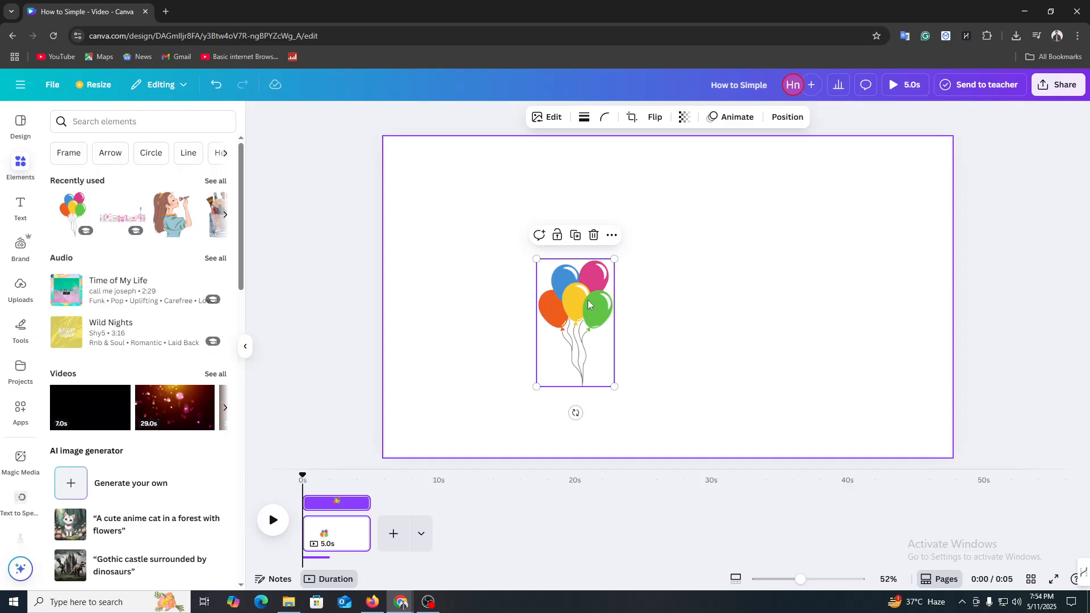
left_click_drag(560, 325, 691, 378)
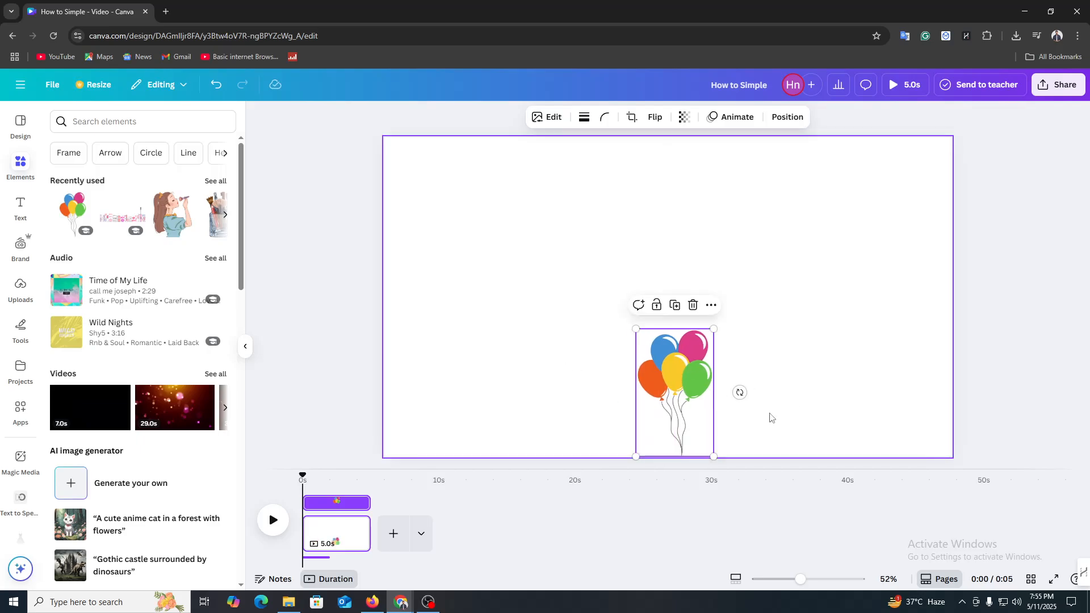
left_click(563, 288)
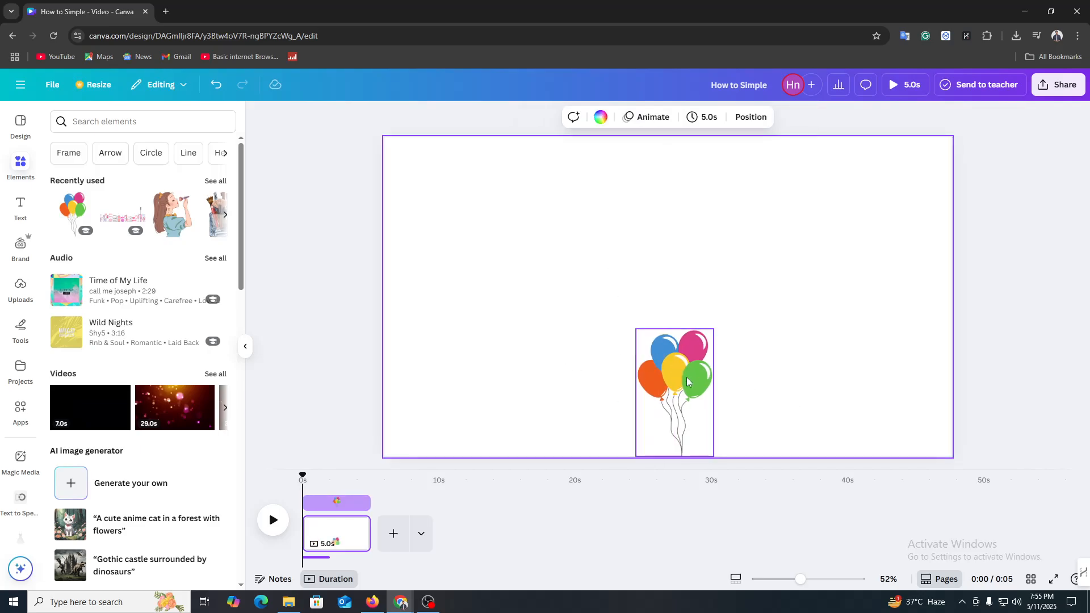
Look through the animation and add-on effects available for the balloons
left_click(684, 436)
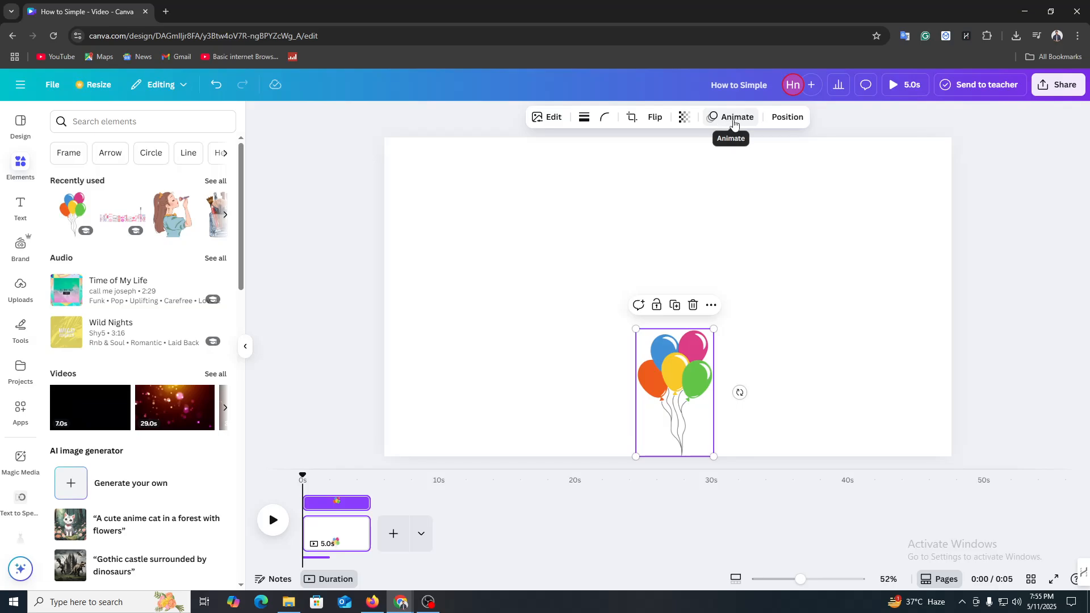
left_click(735, 120)
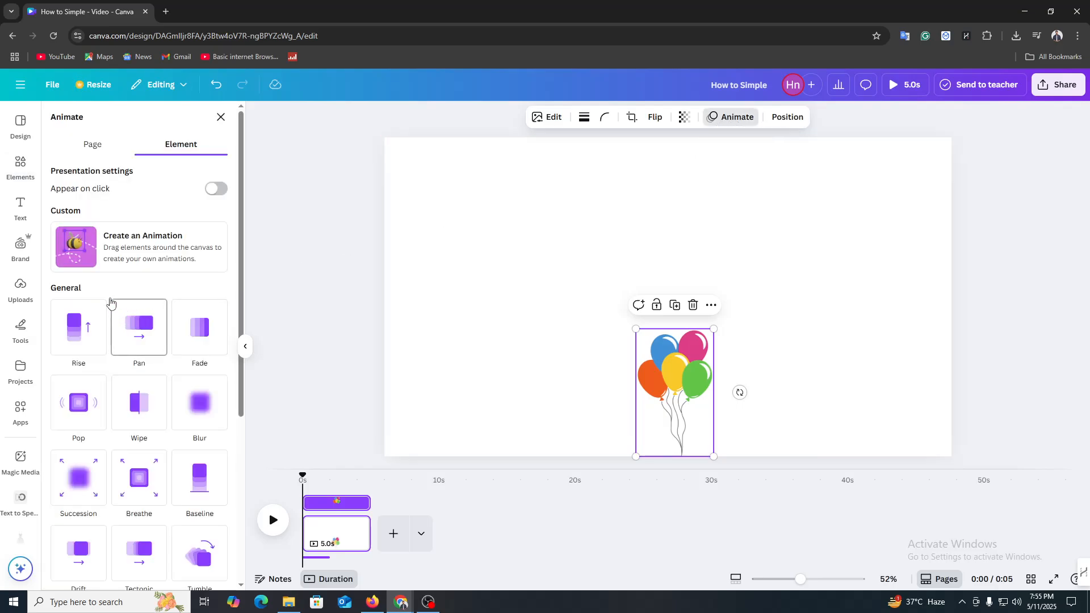
scroll(146, 368, "down", 3)
scroll(146, 368, "down", 2)
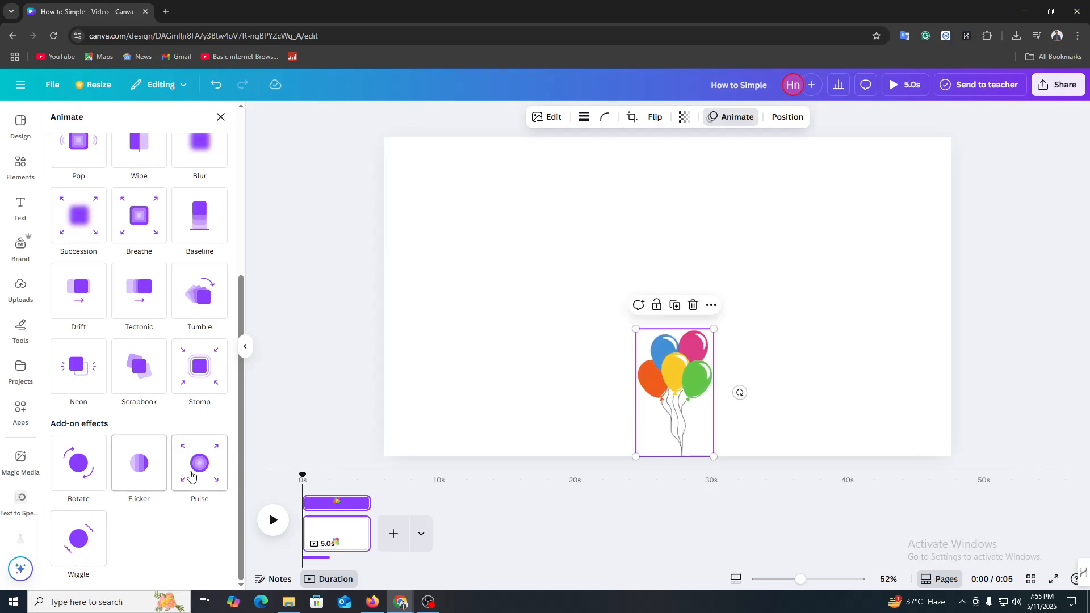
scroll(137, 454, "up", 5)
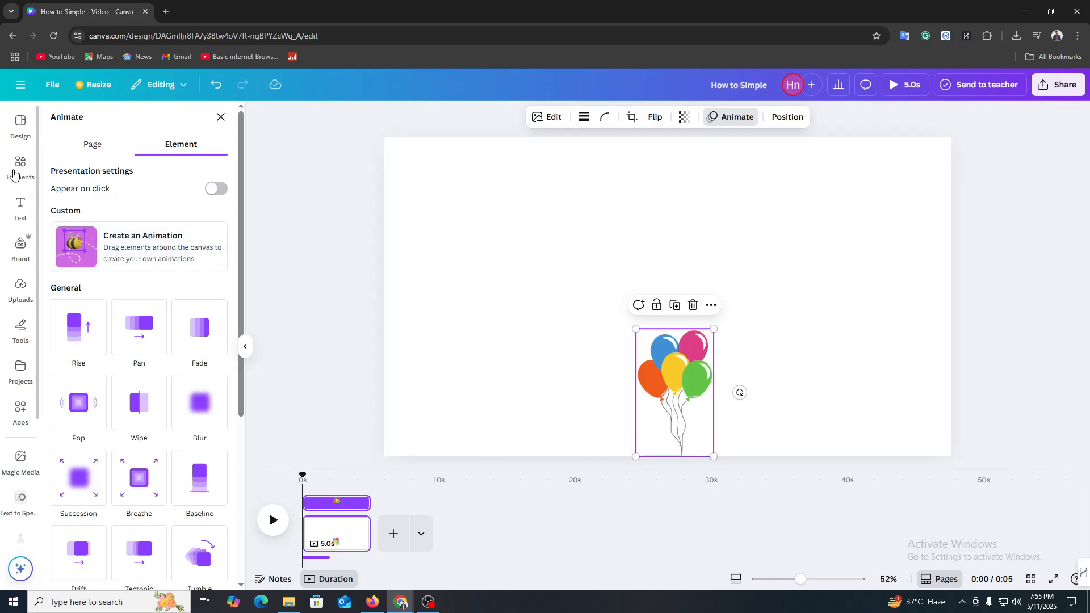
Generate images from the suggested prompt "A cute anime cat in a forest with flowers" and place the black-and-white cat left of the page's centre
left_click(14, 175)
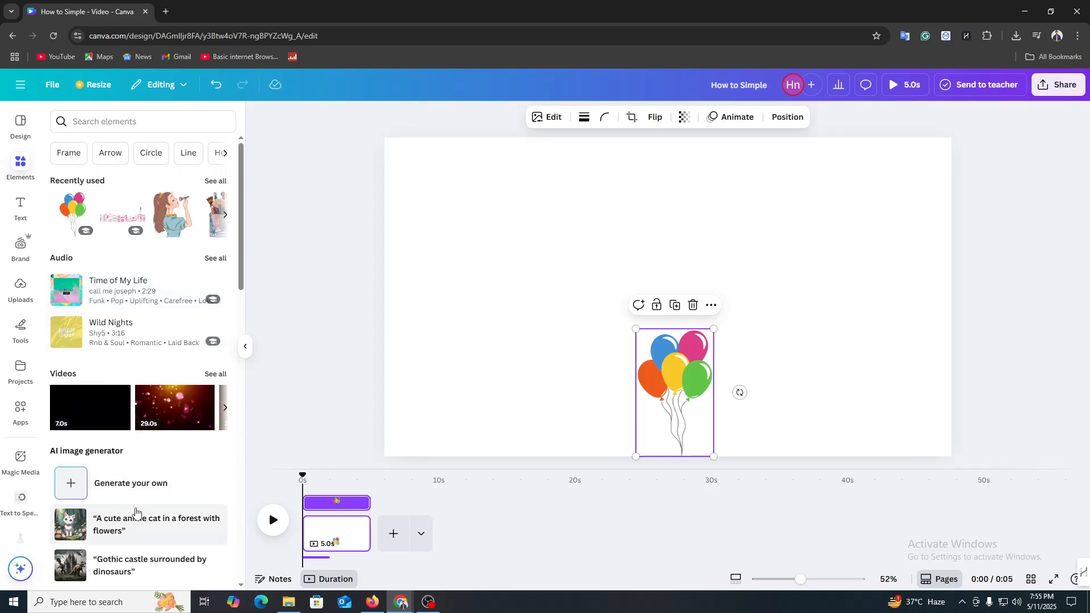
left_click(144, 530)
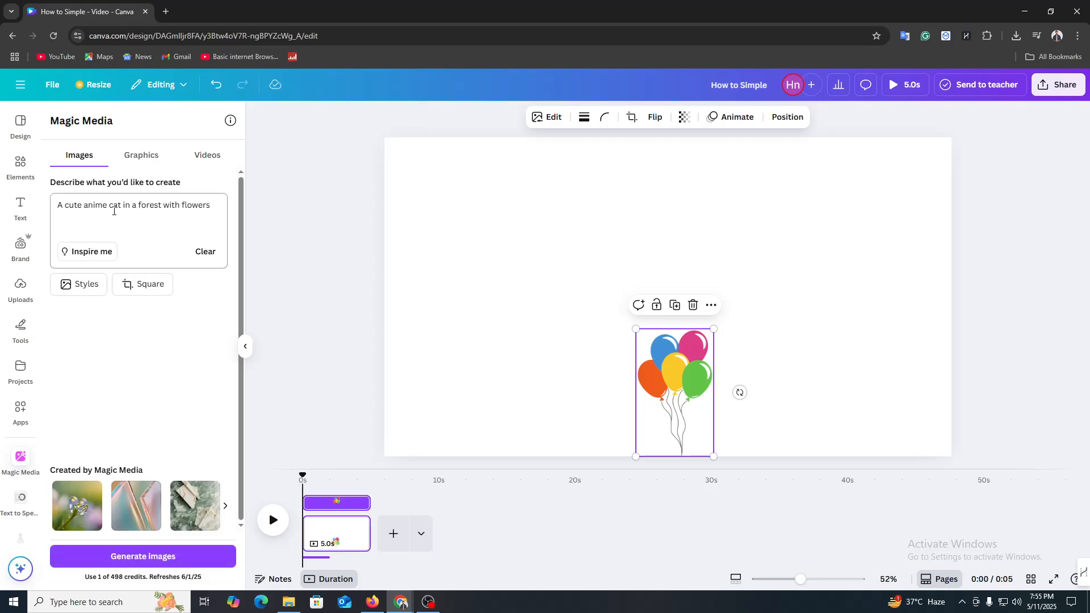
left_click(129, 558)
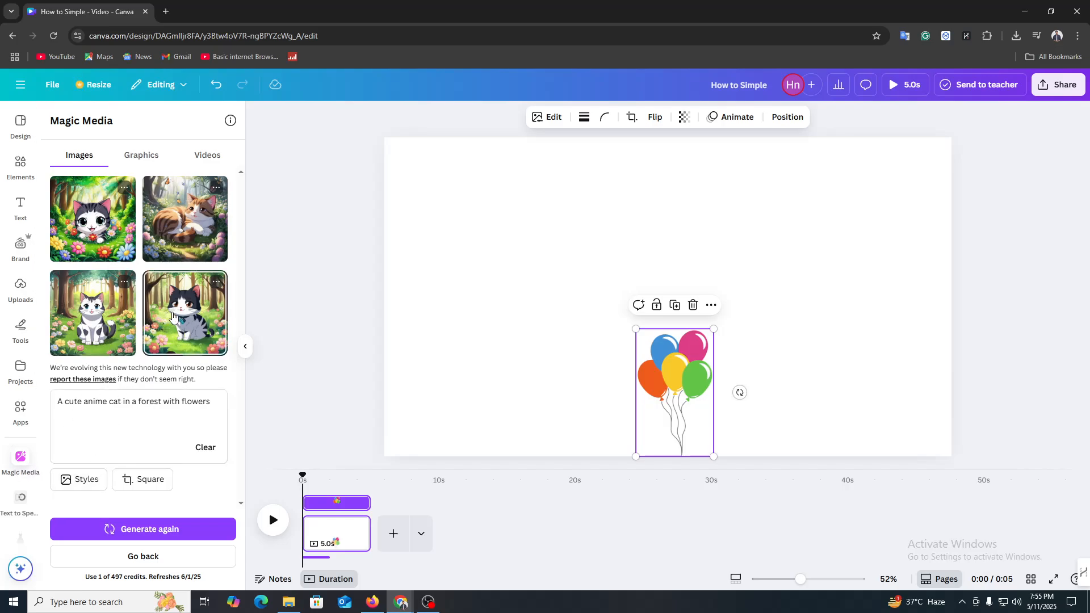
left_click(173, 318)
left_click_drag(697, 293, 559, 296)
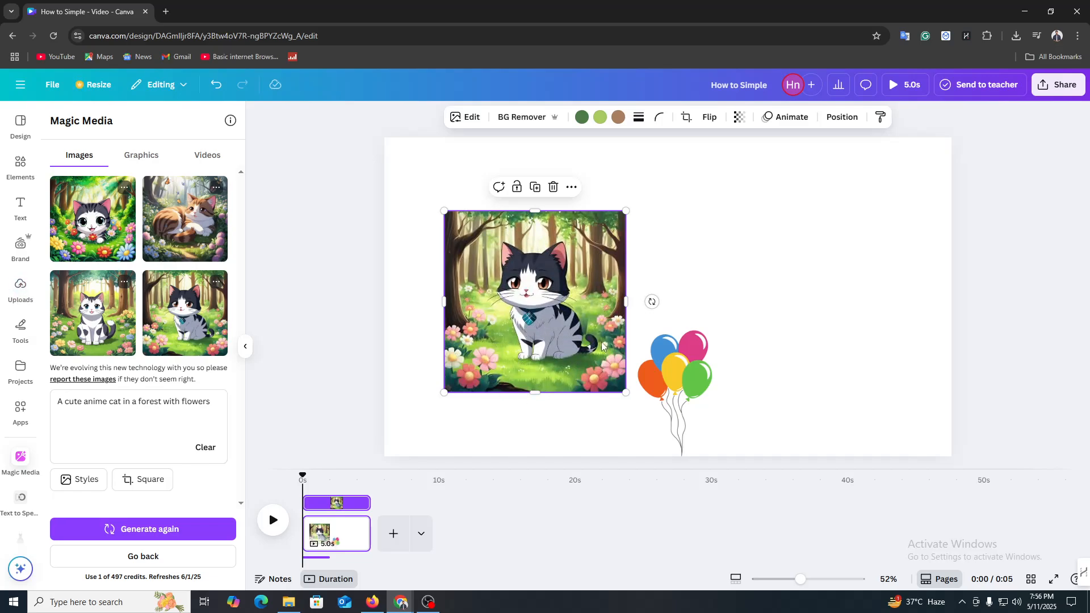
Remove the cat image's background and arrange the cat on the page's right side and the balloons in its lower-left corner
left_click(521, 117)
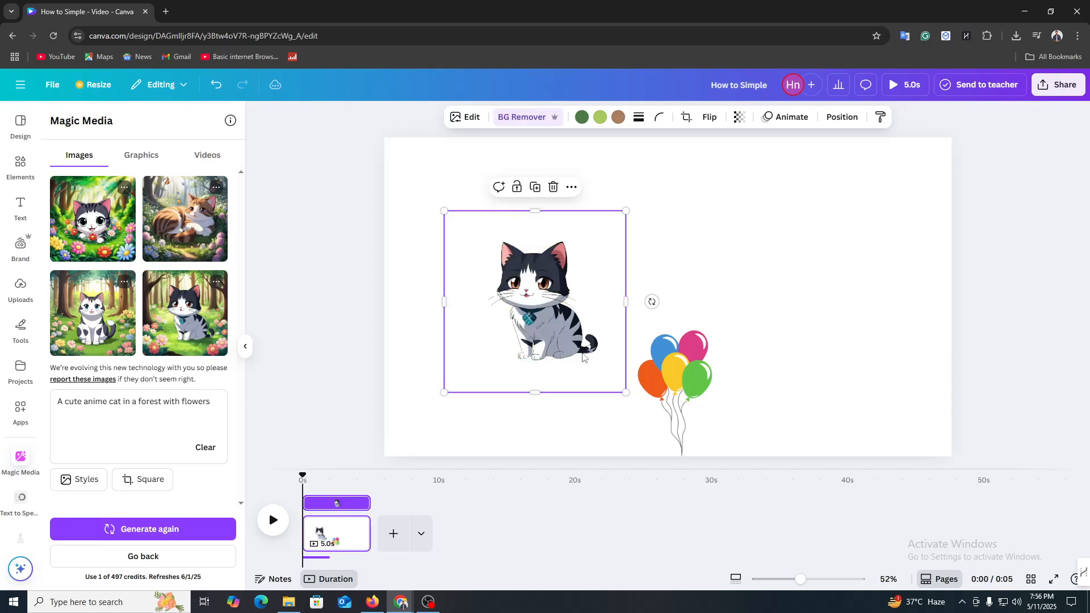
left_click_drag(583, 358, 828, 314)
left_click_drag(670, 428, 383, 460)
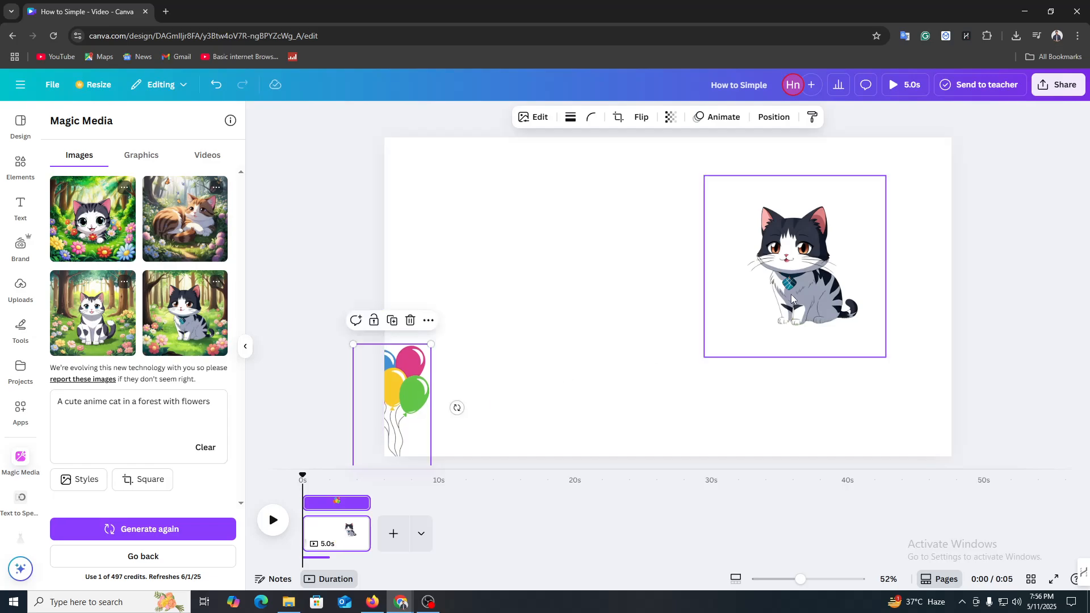
left_click_drag(792, 299, 824, 325)
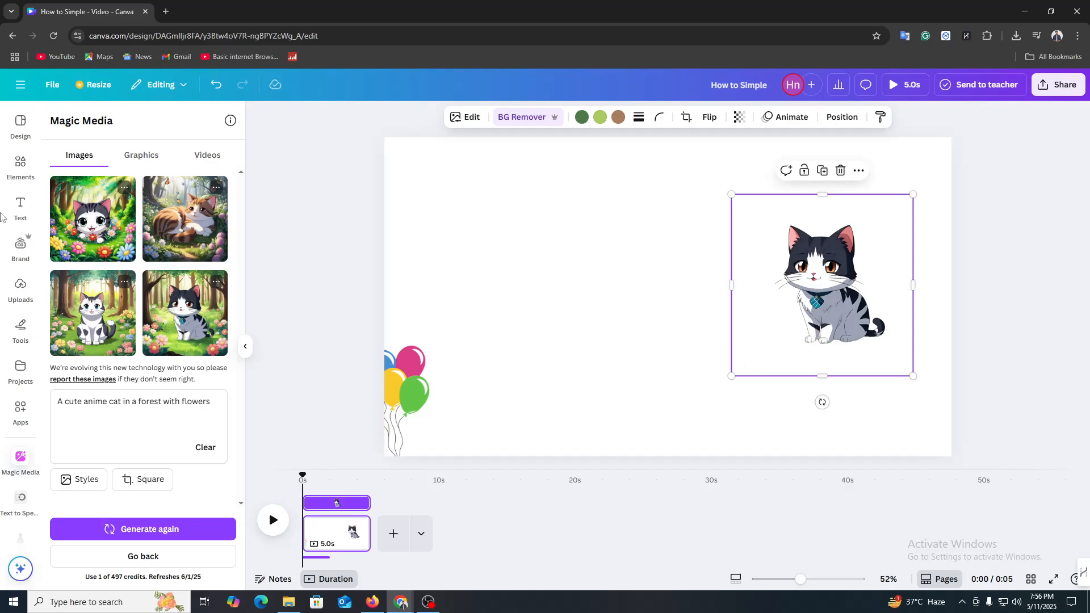
Search the elements for "flower" and look through all the graphics
left_click(18, 179)
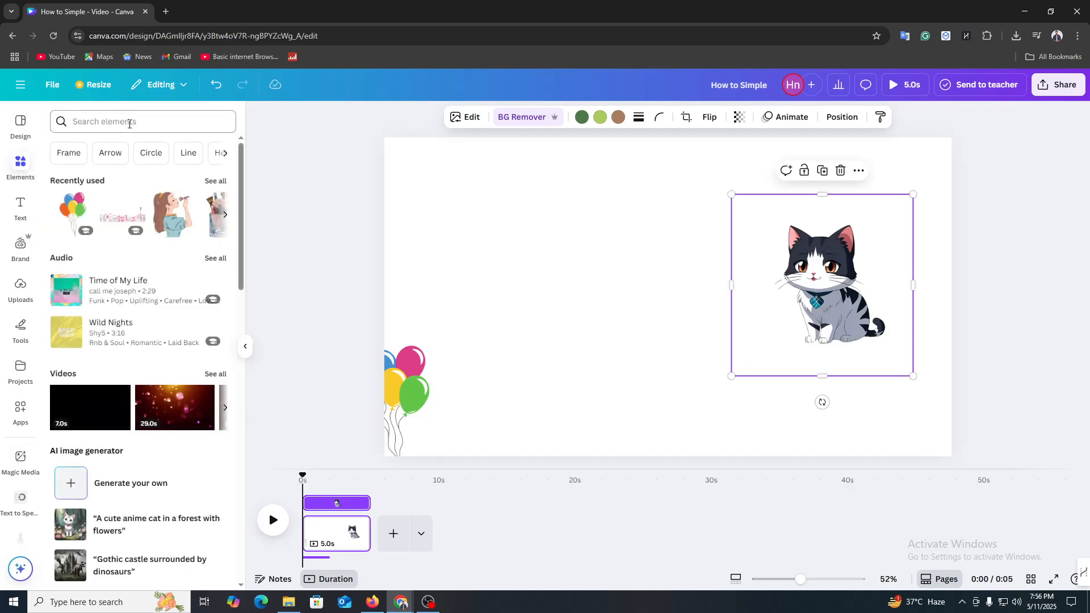
left_click(117, 122)
type("fl")
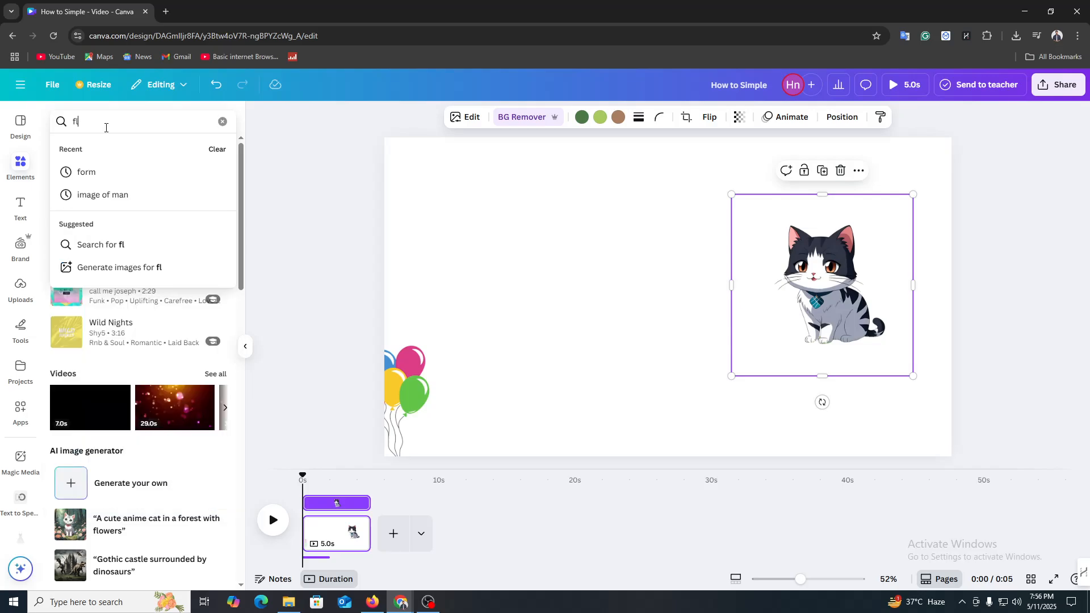
type("ower")
key("Return")
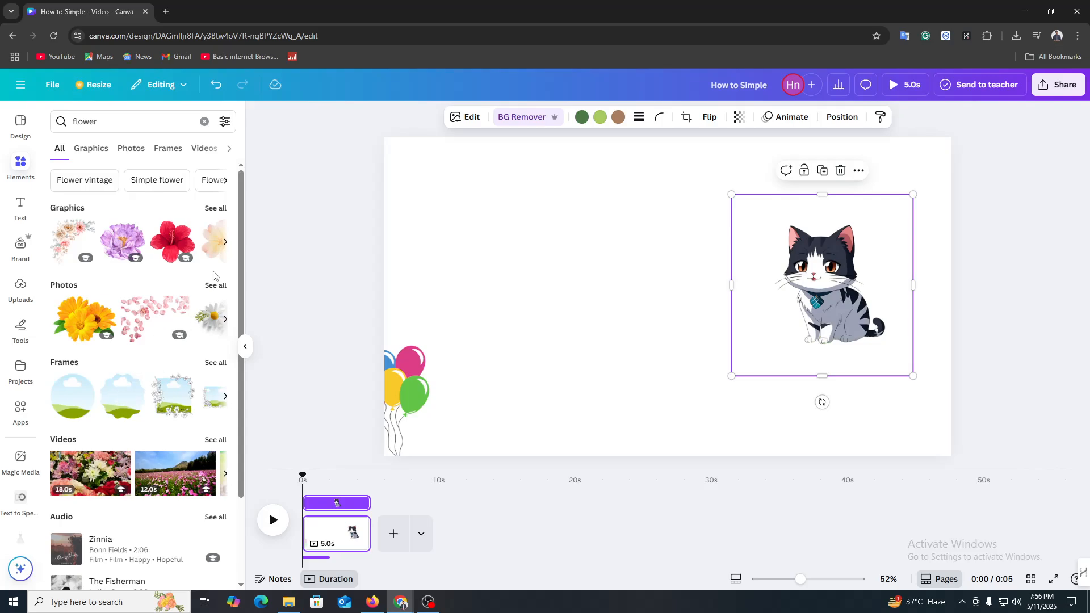
left_click(218, 205)
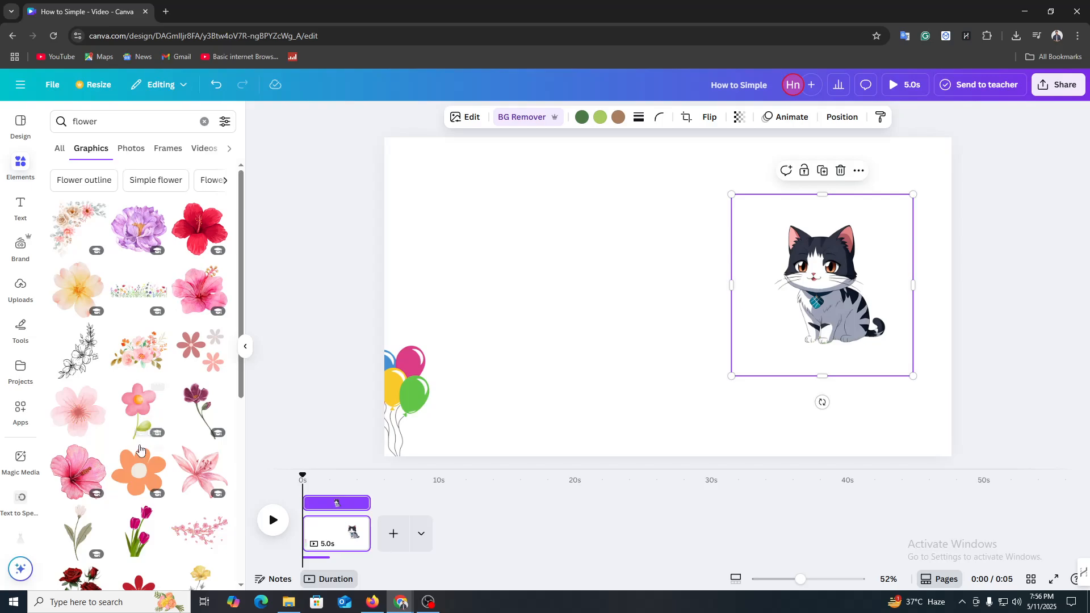
scroll(144, 442, "down", 5)
scroll(143, 441, "down", 5)
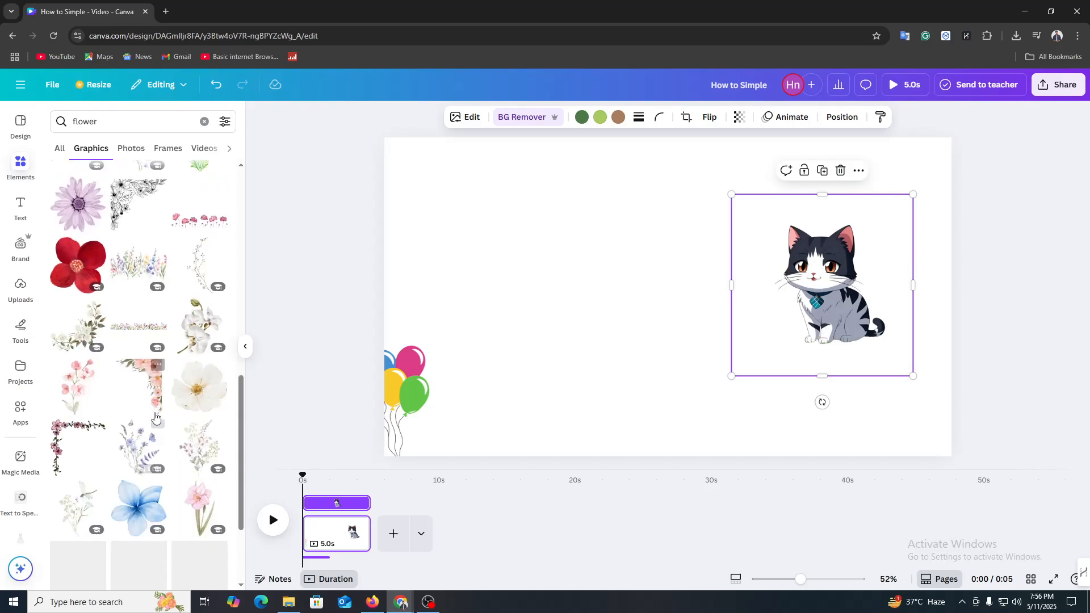
scroll(151, 419, "up", 6)
scroll(148, 311, "up", 3)
Search graphics for "flower animation", add the animated blue bird, and place it scaled down in the page's upper-right corner
left_click(110, 124)
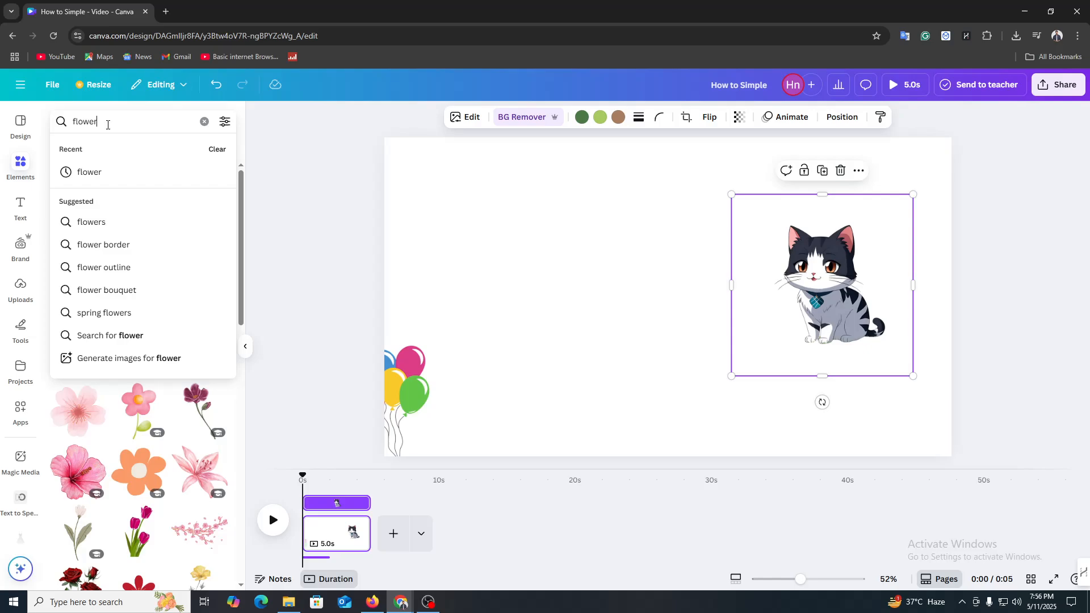
type("animation")
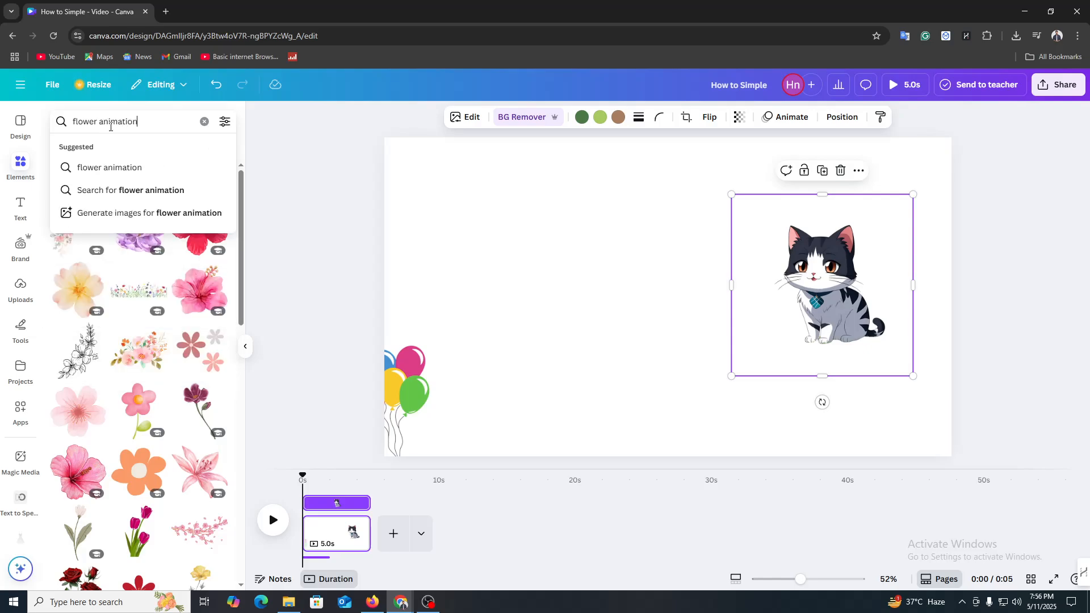
key("Return")
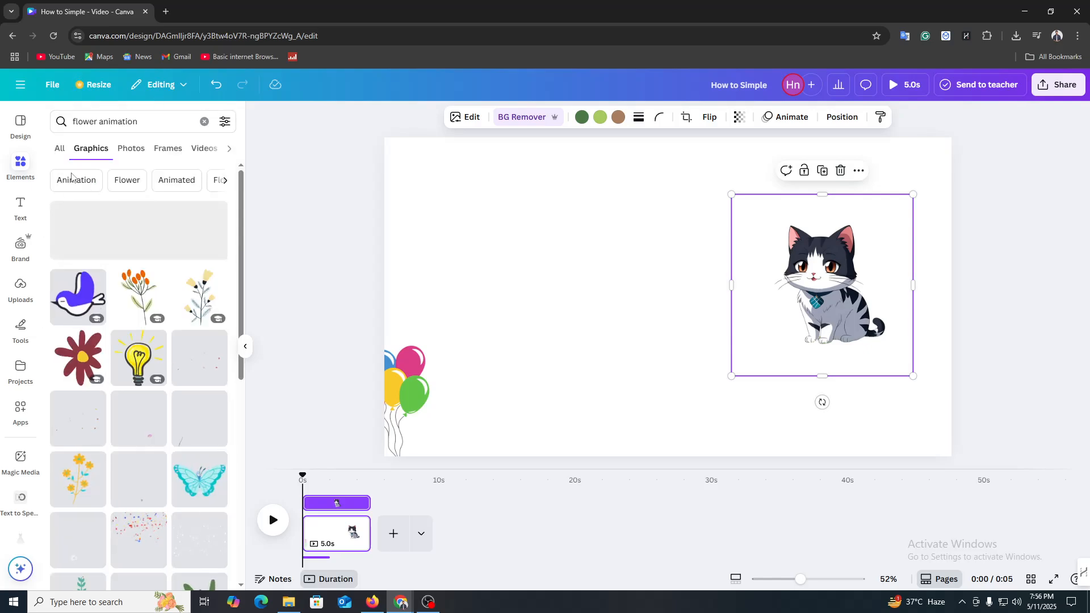
left_click(81, 303)
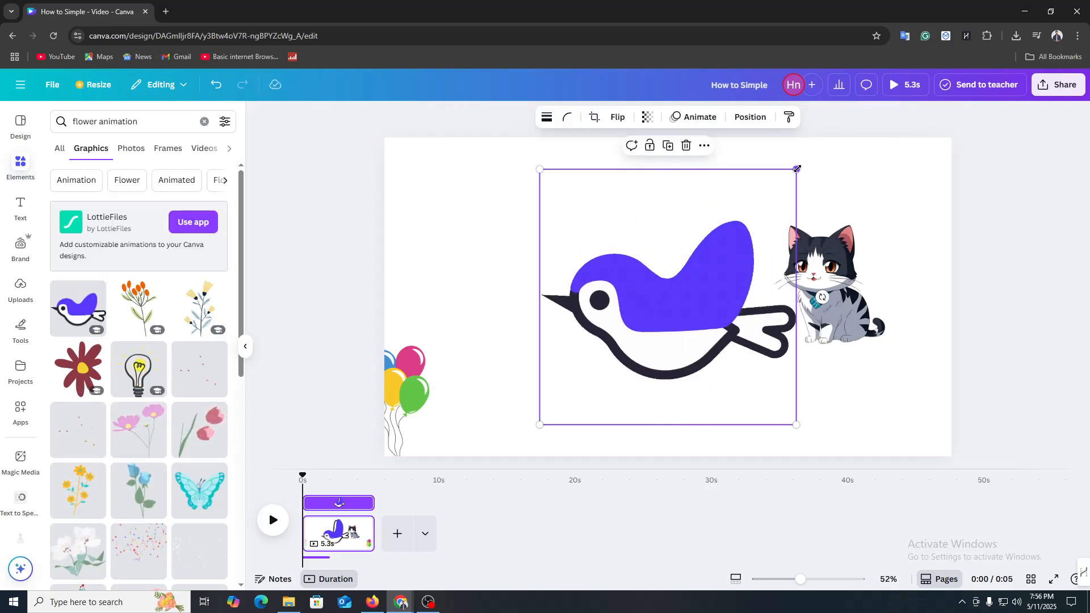
left_click_drag(797, 169, 633, 391)
left_click_drag(565, 417, 909, 192)
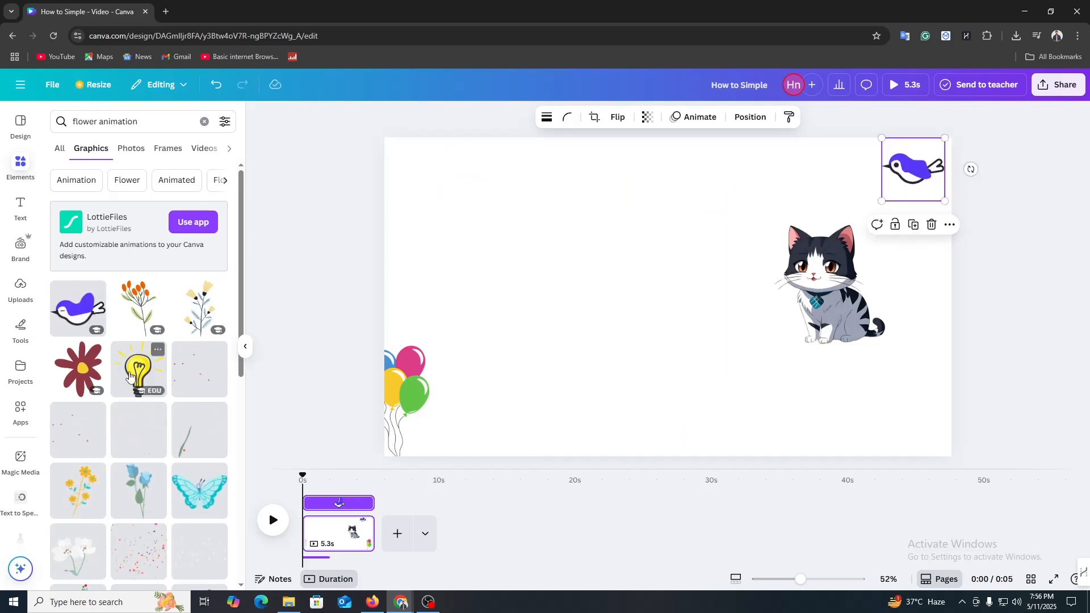
Add the animated pink flower with a face and place it scaled down in the page's lower-right corner, below the cat
scroll(163, 471, "down", 5)
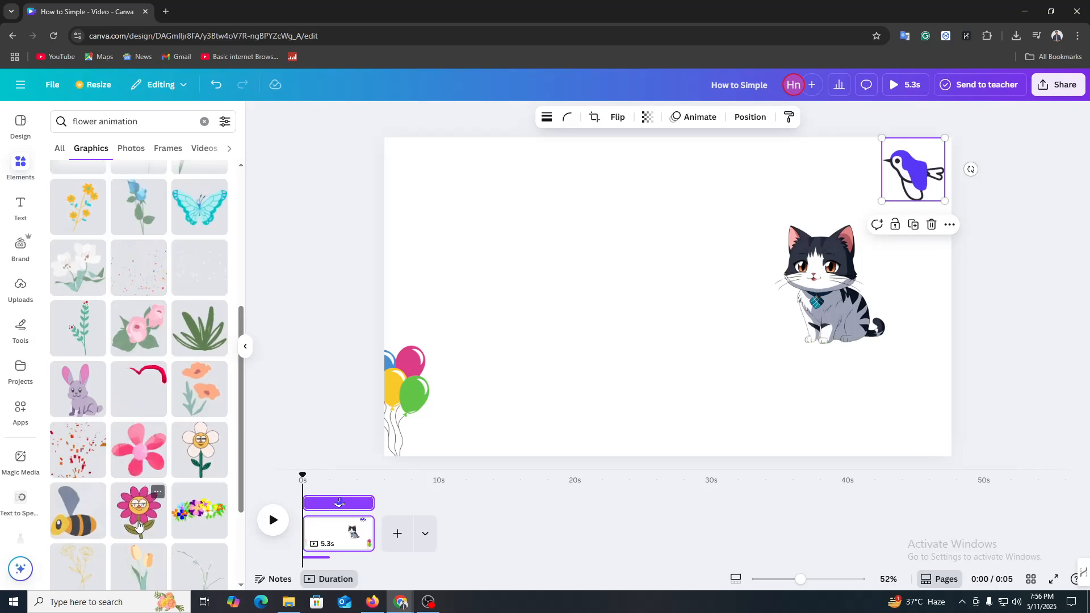
left_click_drag(139, 510, 575, 383)
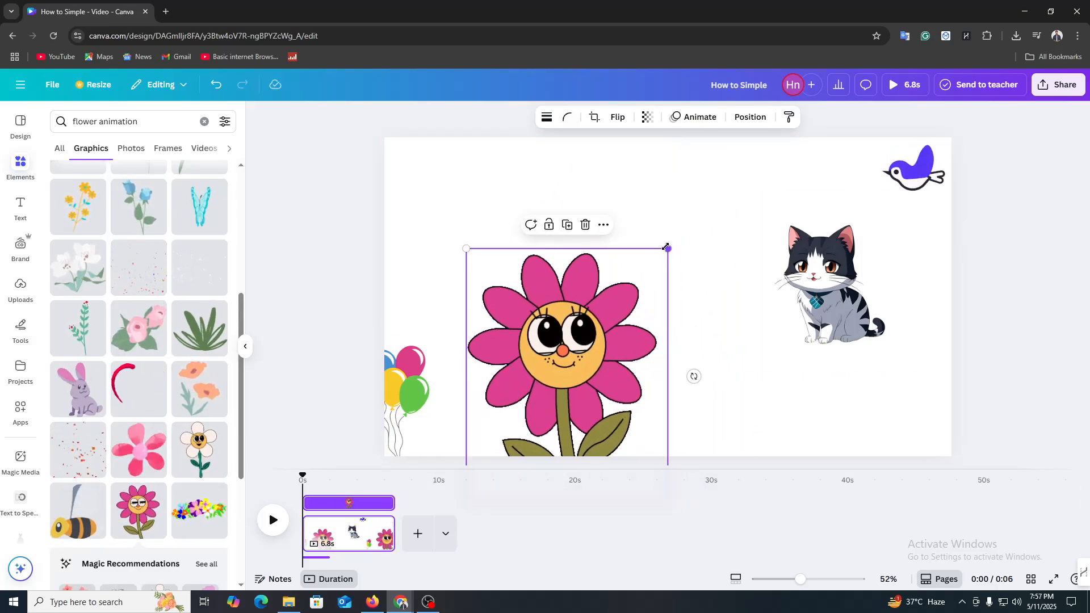
left_click_drag(665, 246, 559, 386)
left_click_drag(509, 434, 895, 413)
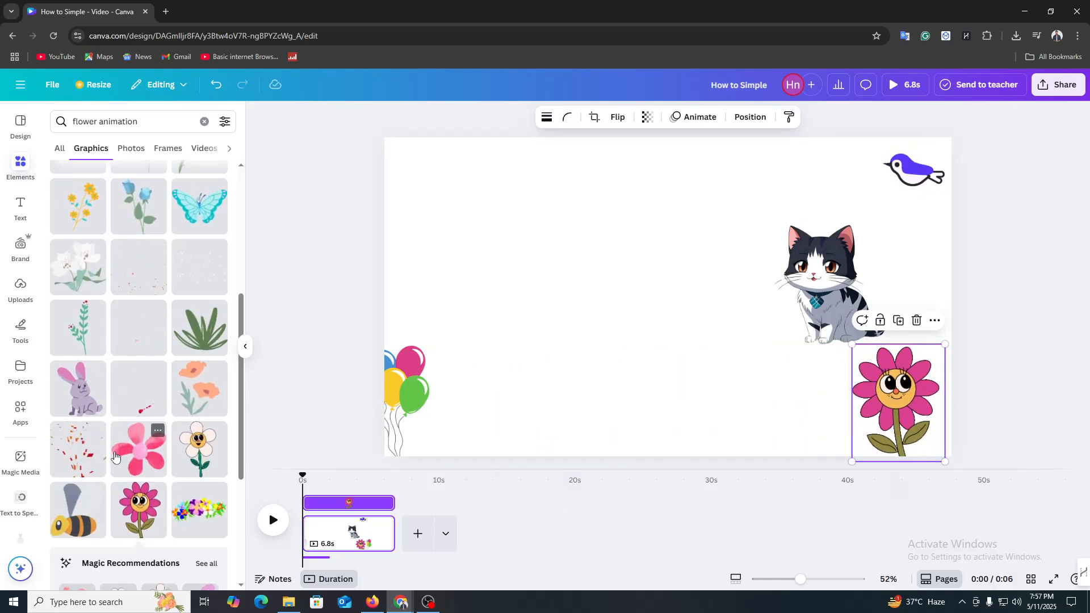
Add the colourful flower garland and shrink it to about 480 by 204 at the page's lower edge, beside the balloons
scroll(200, 455, "down", 1)
left_click(199, 453)
left_click_drag(701, 325, 674, 402)
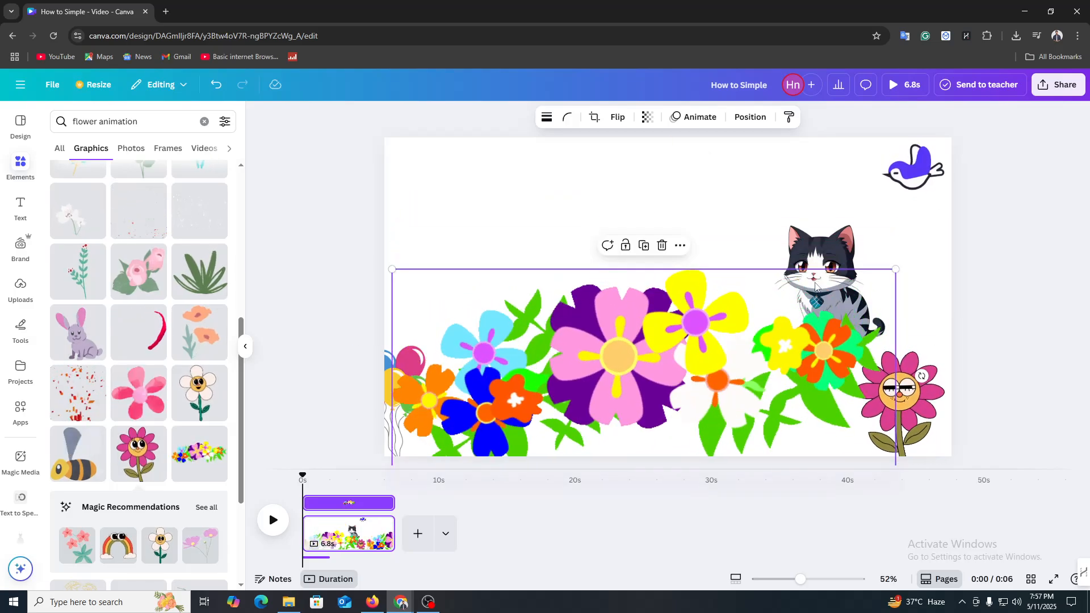
left_click_drag(896, 267, 534, 423)
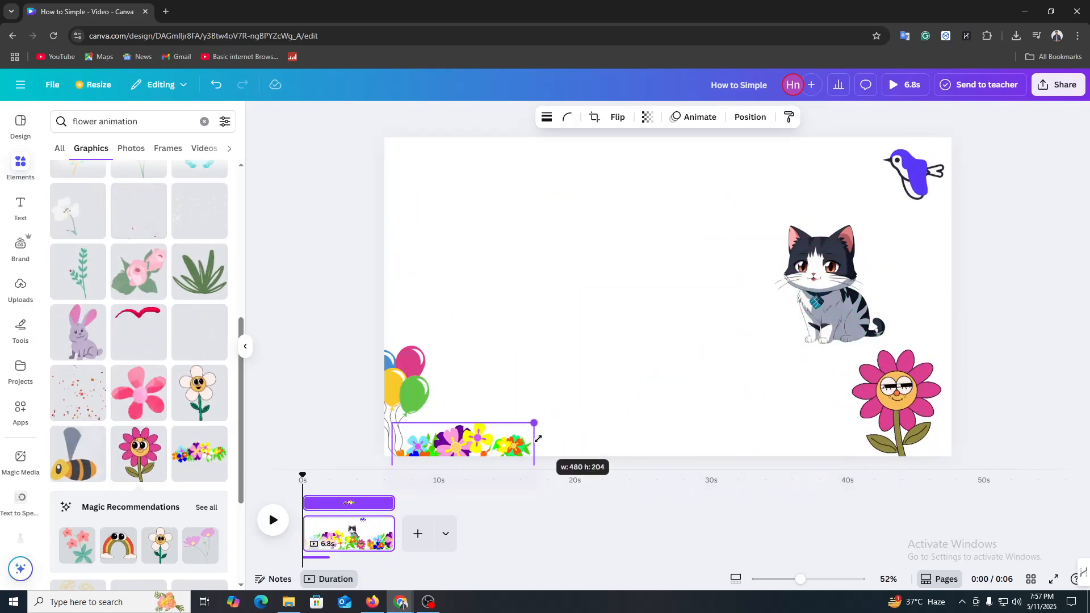
Add the animated orange butterfly and place it, scaled down to a tiny size, in the page's upper-left area above the balloons
scroll(118, 461, "down", 8)
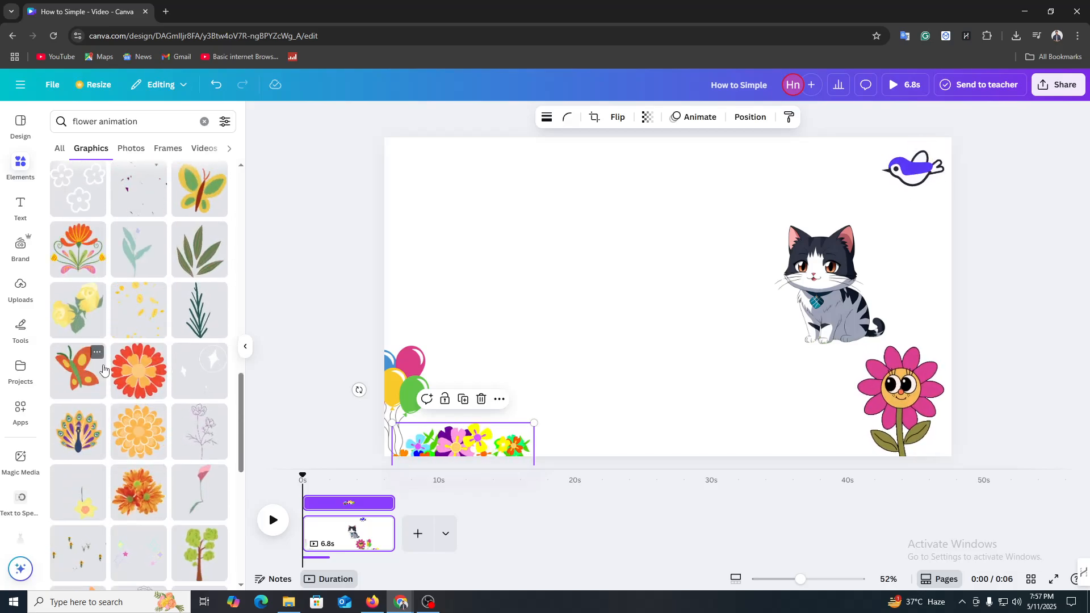
left_click(78, 371)
left_click_drag(628, 285, 493, 285)
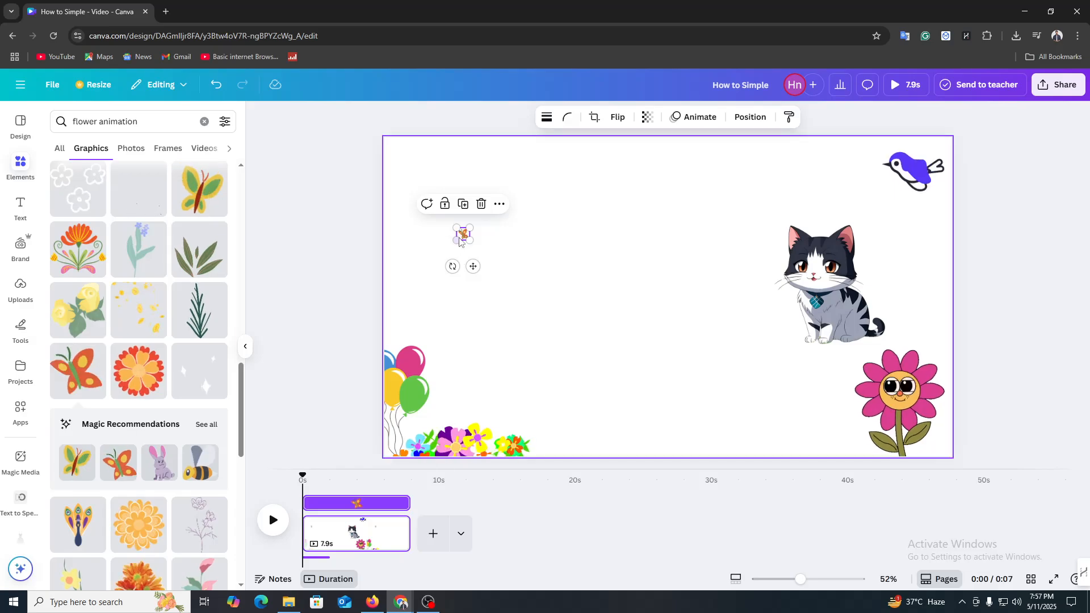
Duplicate the small butterfly twice, group the three butterflies and shift the group slightly up and to the left
left_click_drag(466, 230, 470, 234)
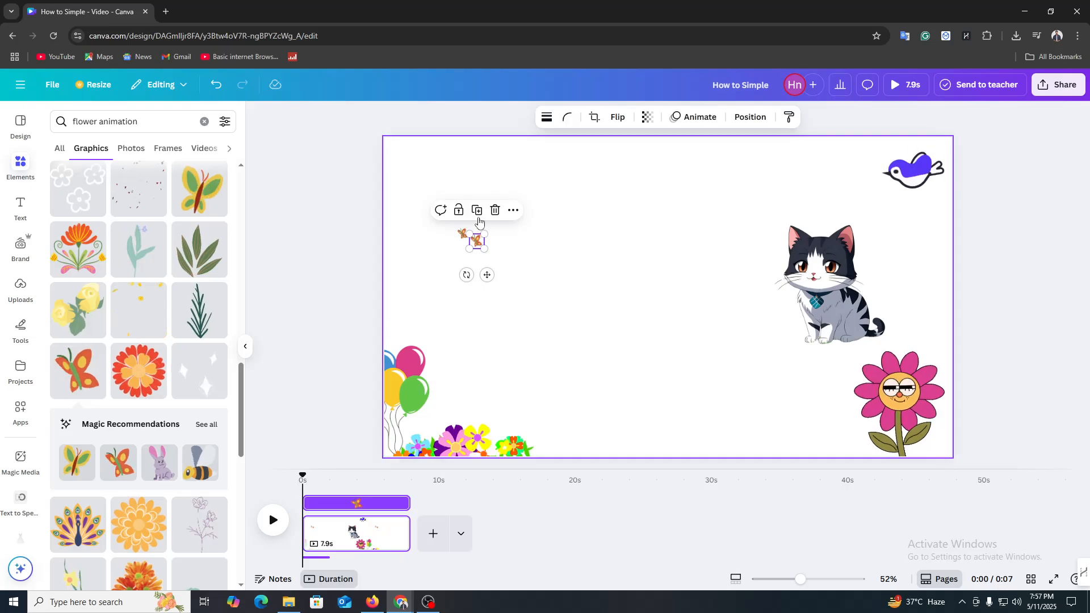
left_click(547, 286)
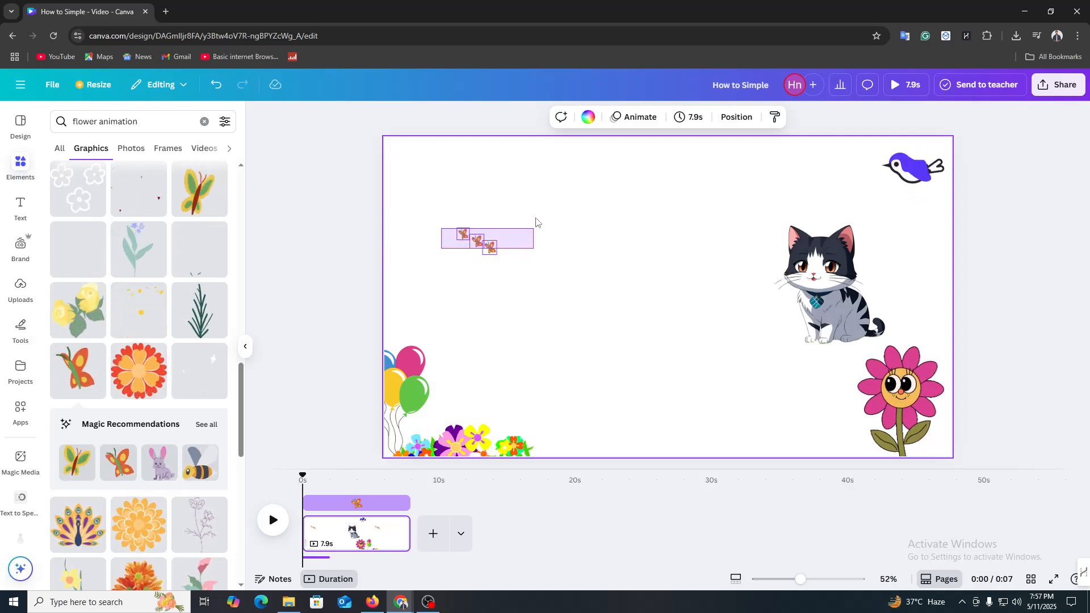
left_click_drag(536, 221, 536, 222)
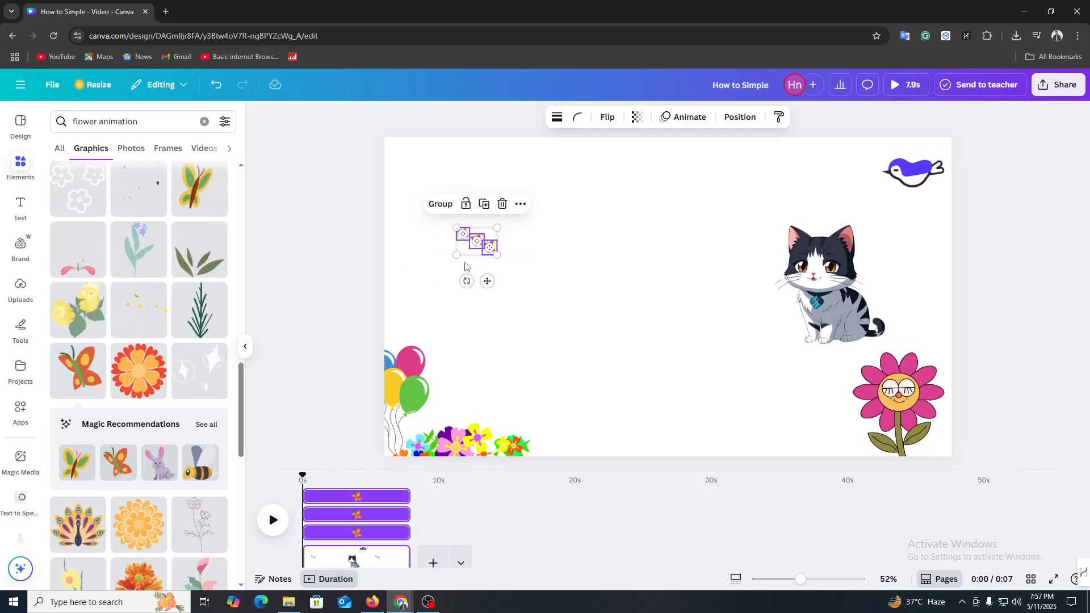
left_click(444, 208)
mouse_move(477, 241)
left_mouse_down()
mouse_move(518, 231)
mouse_move(379, 220)
mouse_move(494, 258)
mouse_move(470, 236)
left_mouse_up()
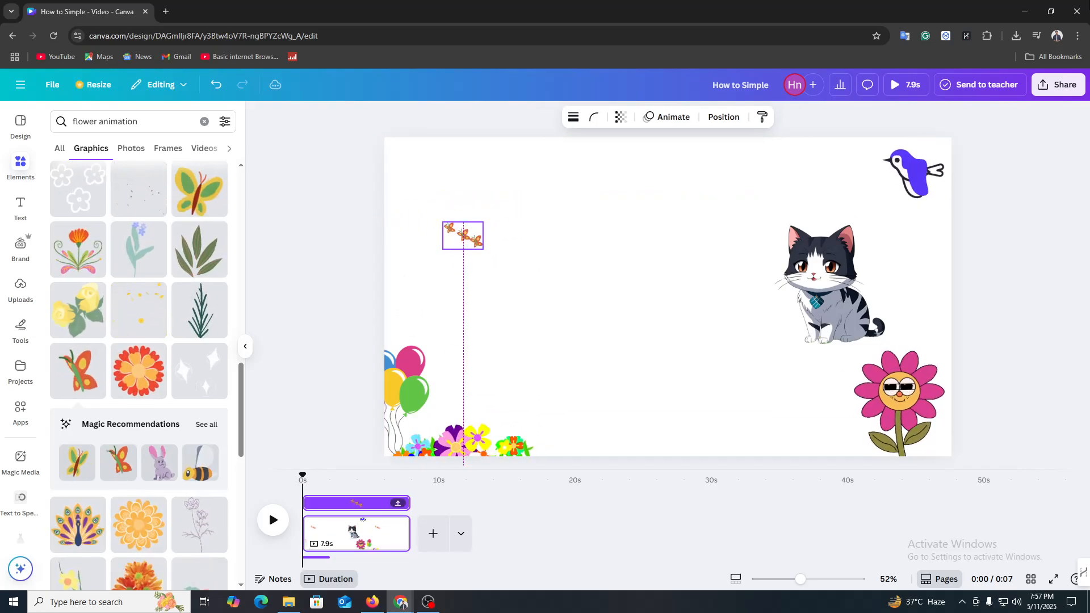
key("alt+Left")
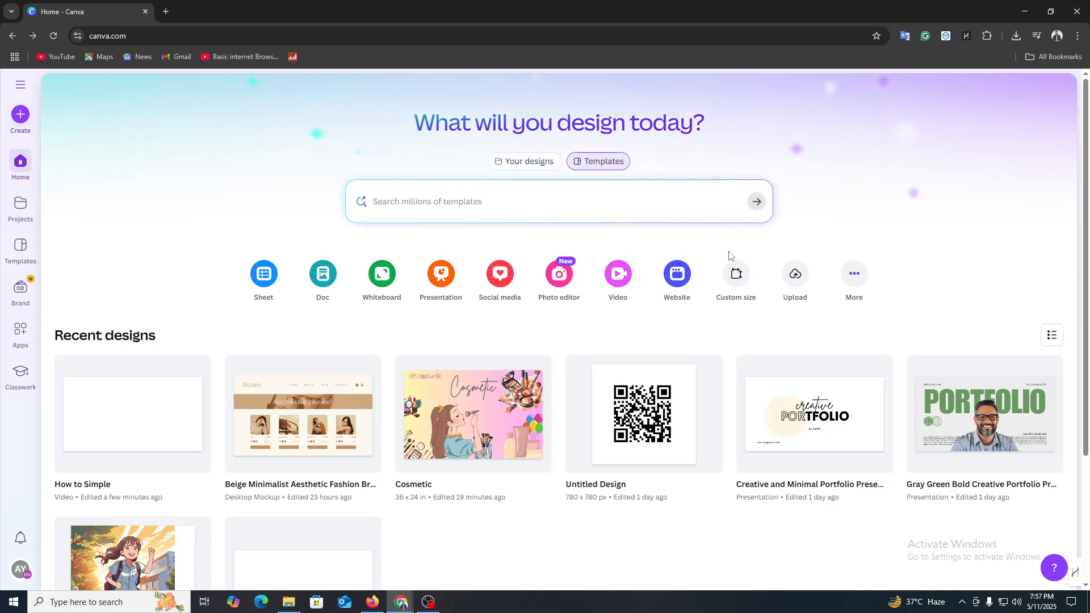
scroll(809, 423, "down", 3)
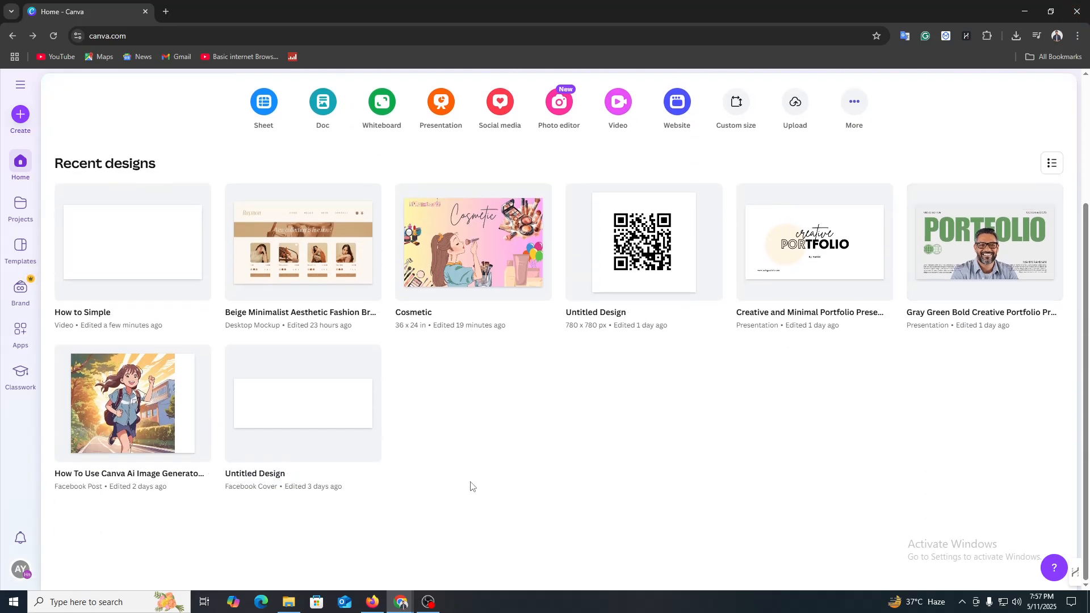
left_click(124, 224)
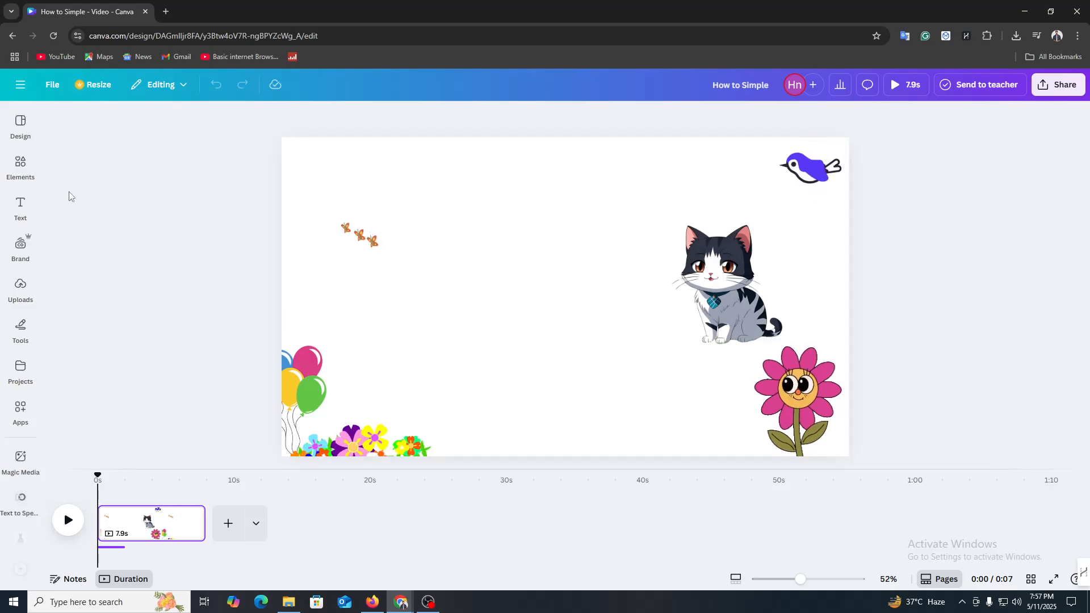
Check the recently used elements, rerun the "flower animation" search and show all its graphics
left_click(20, 165)
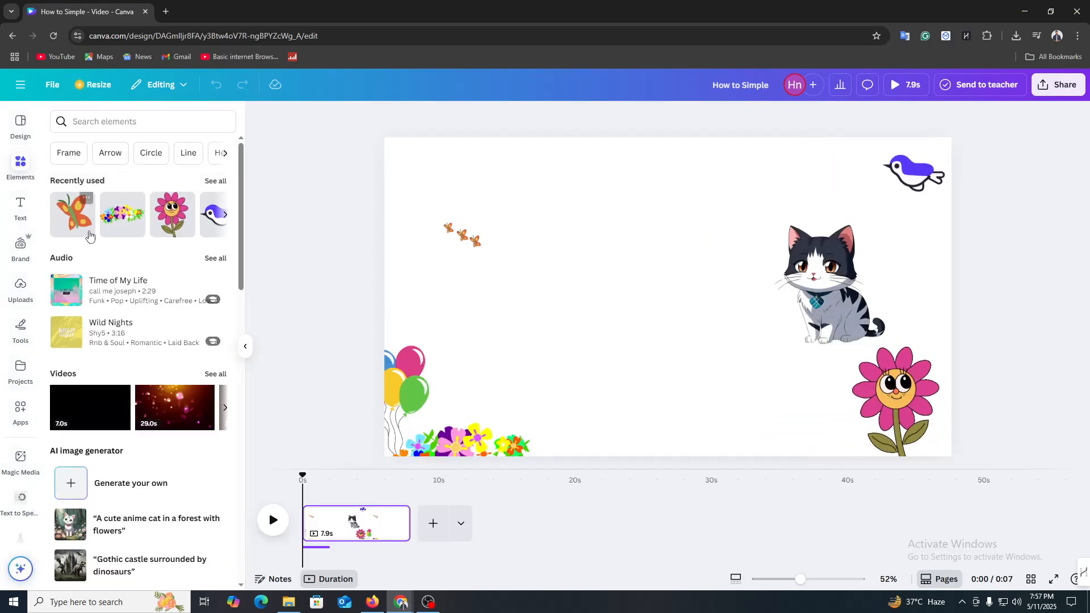
left_click(217, 182)
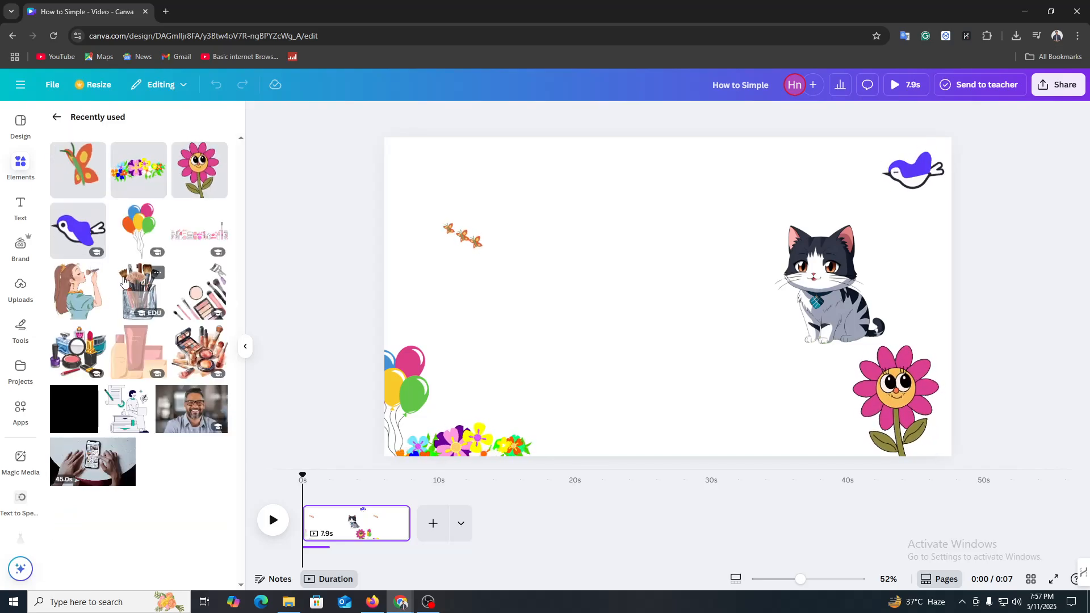
left_click(54, 118)
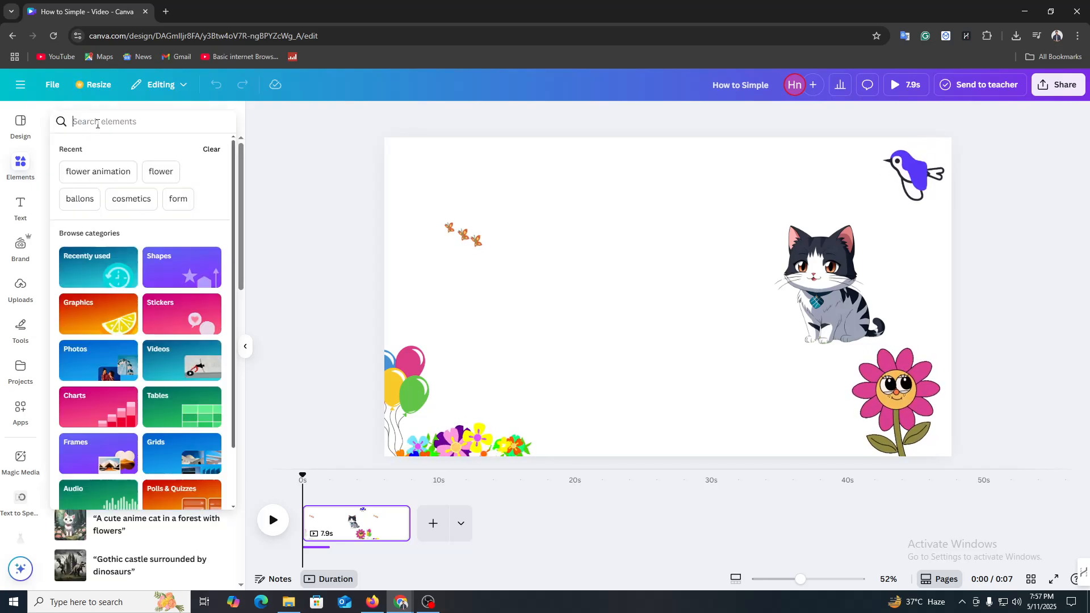
left_click(89, 173)
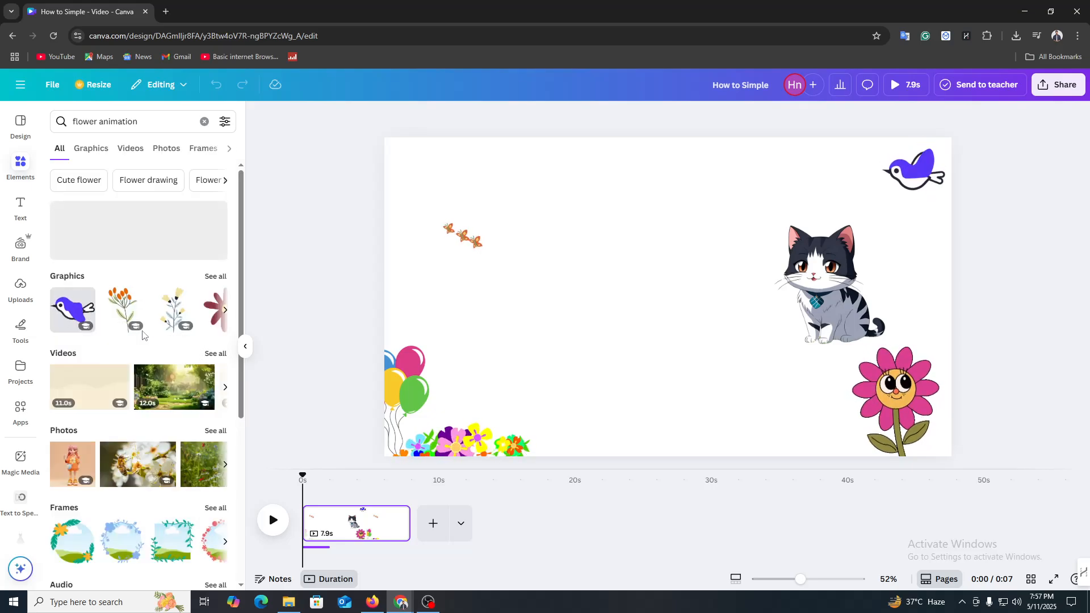
left_click(215, 277)
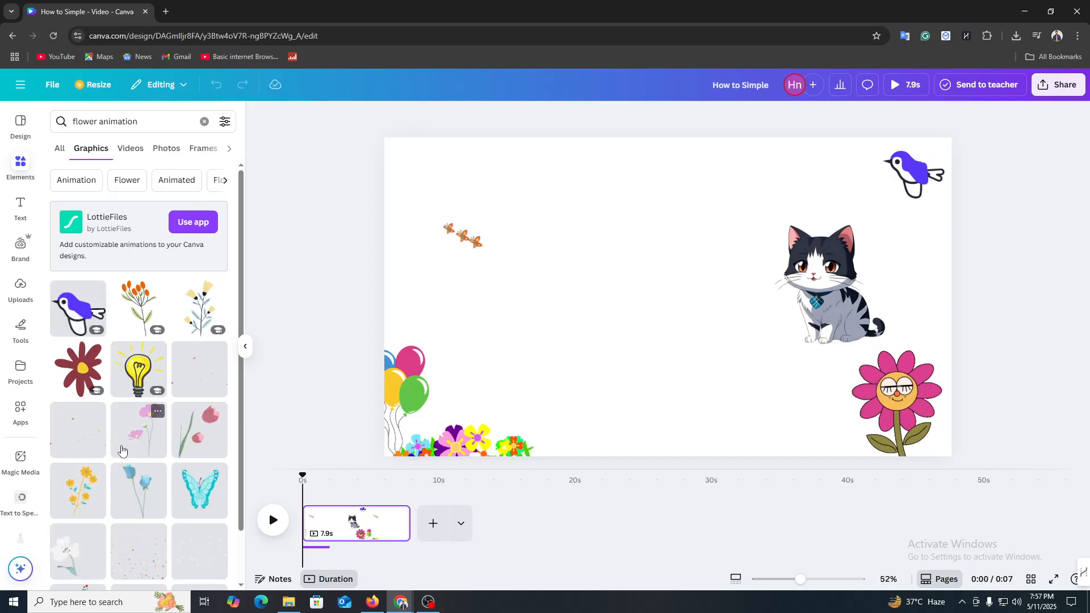
scroll(121, 451, "down", 2)
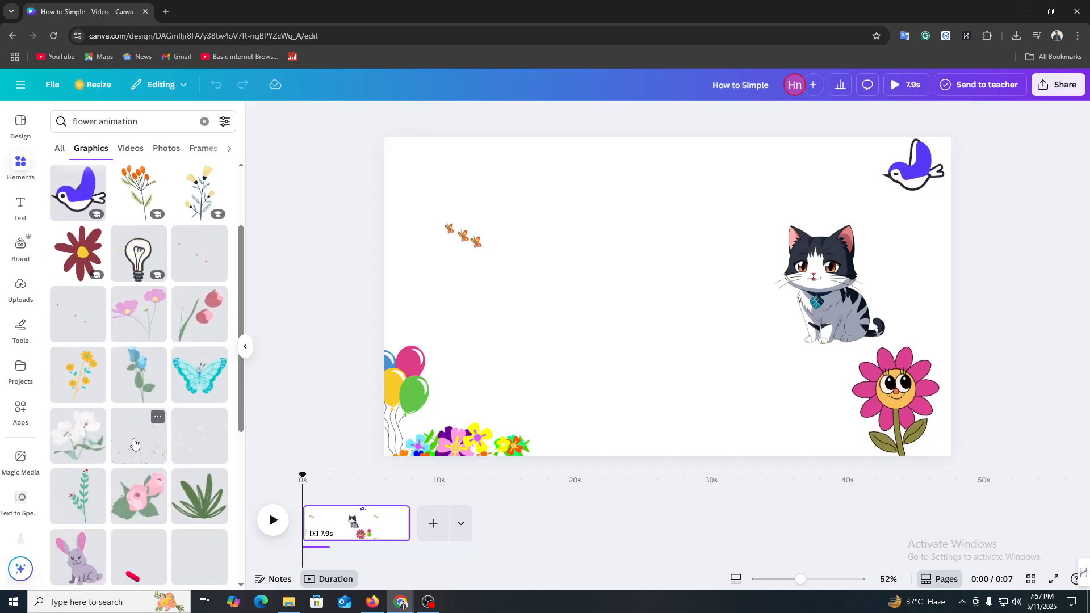
Add the animated pink cosmos flower and the pink roses, each scaled down at the page's lower edge next to the garland
left_click(156, 318)
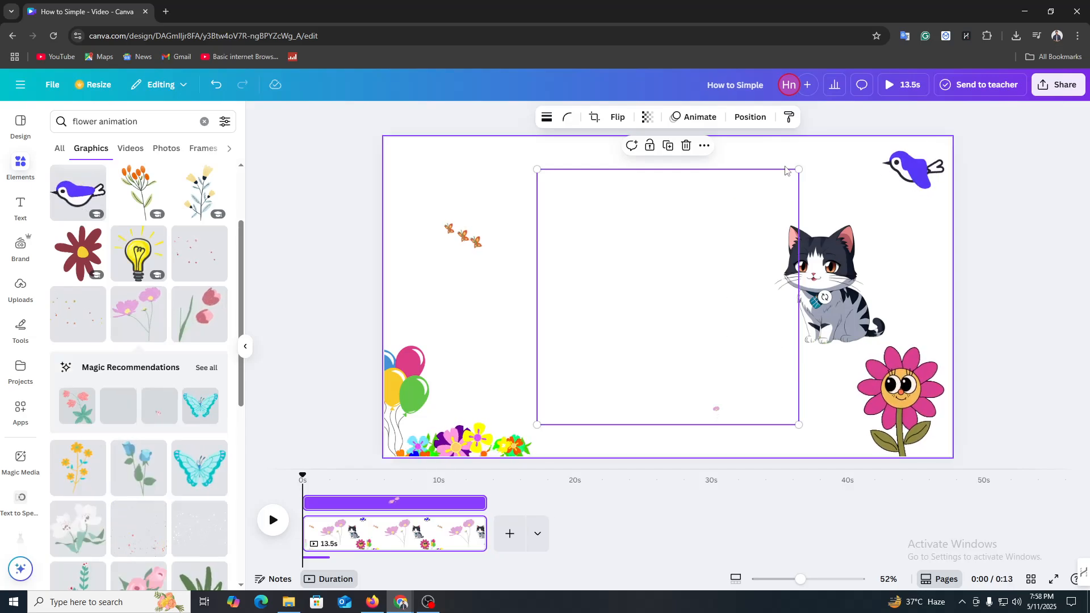
left_click_drag(797, 171, 555, 429)
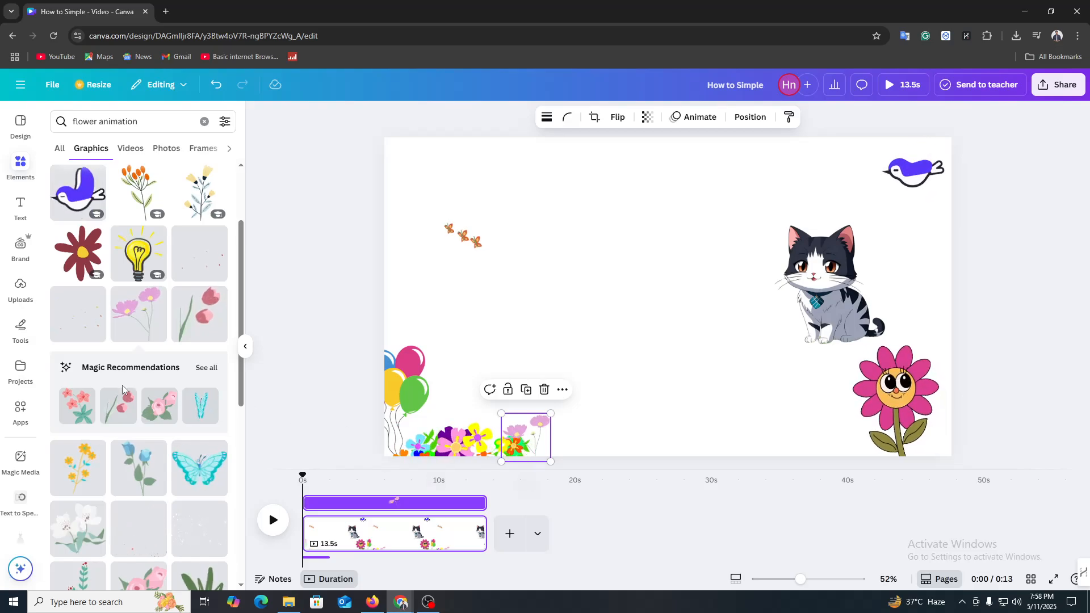
left_click(154, 409)
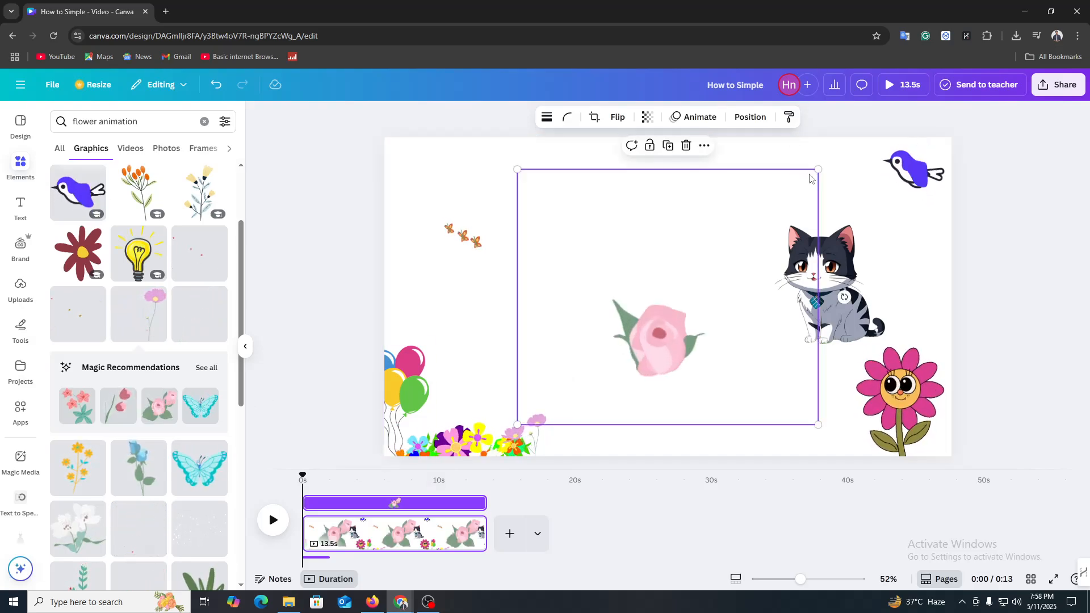
left_click_drag(818, 169, 593, 360)
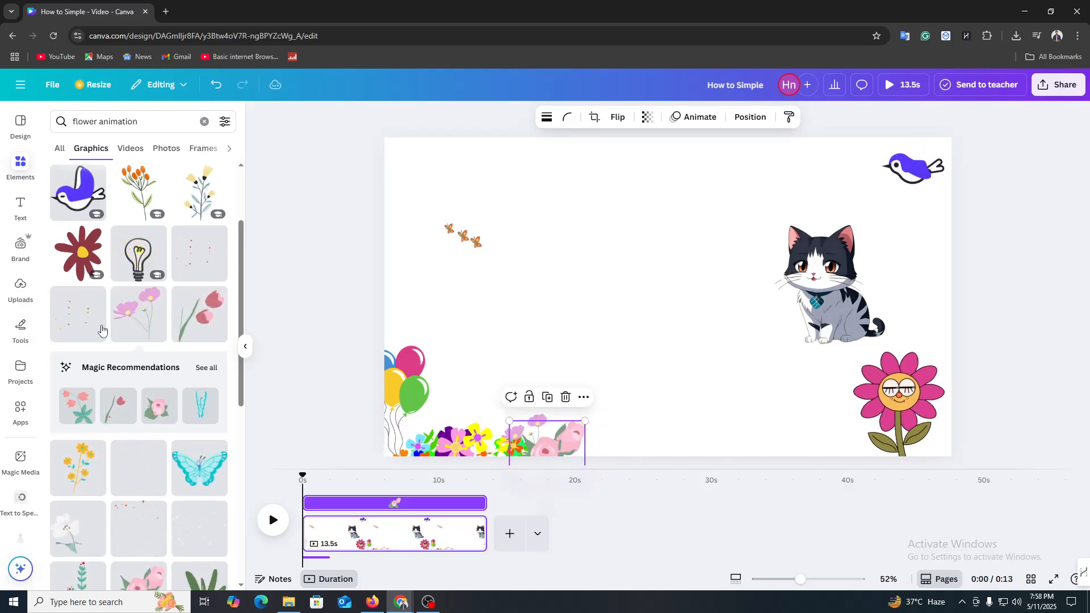
Add the round orange-and-red flower and place it scaled down at the page's lower edge, beside the pink roses
scroll(144, 381, "down", 7)
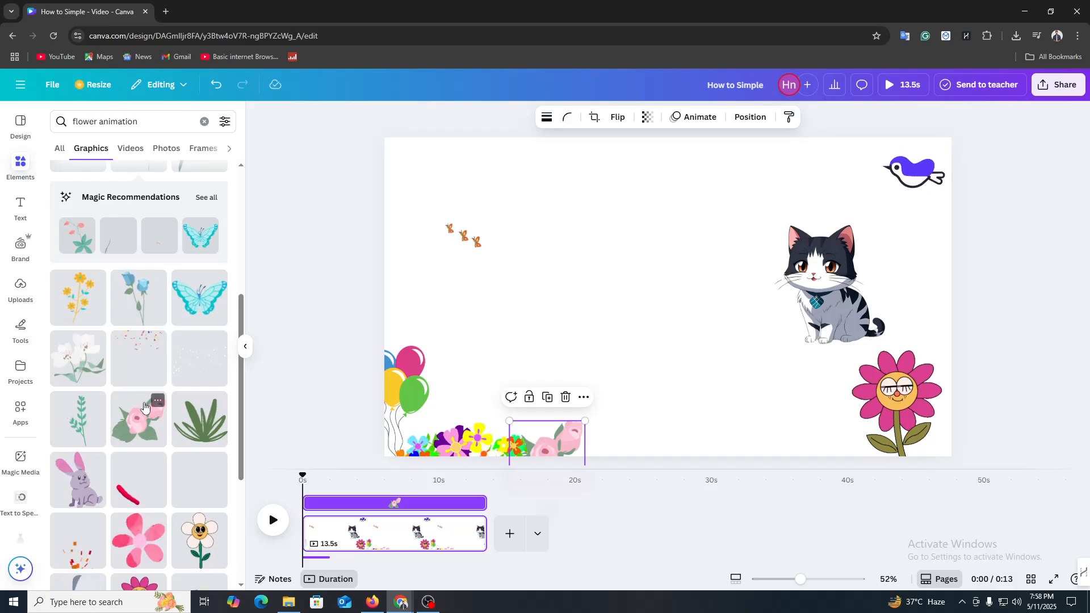
scroll(167, 461, "down", 7)
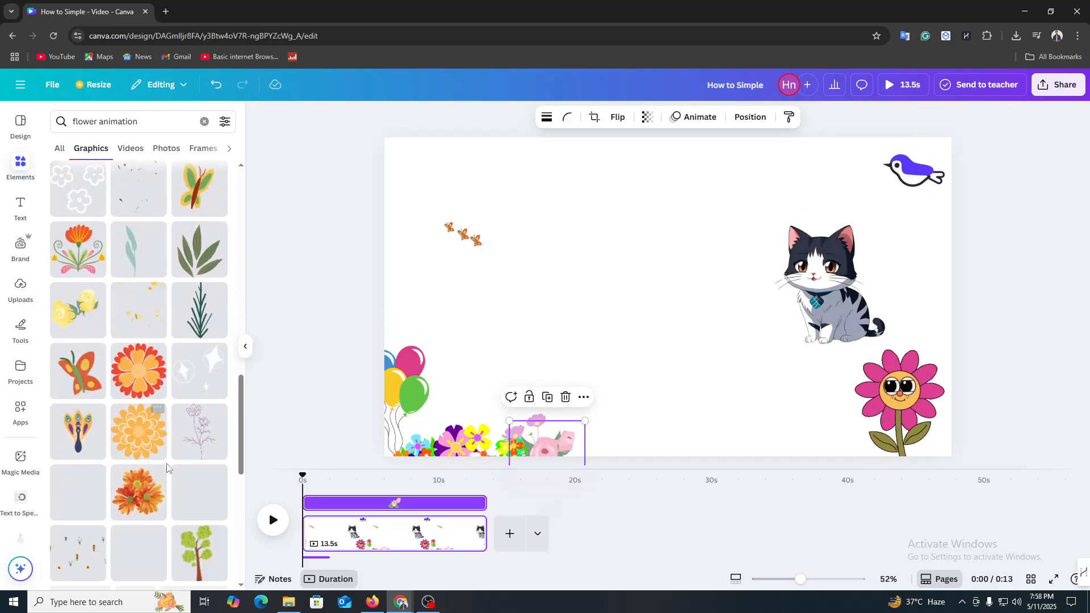
left_click(138, 371)
left_click_drag(794, 166, 581, 384)
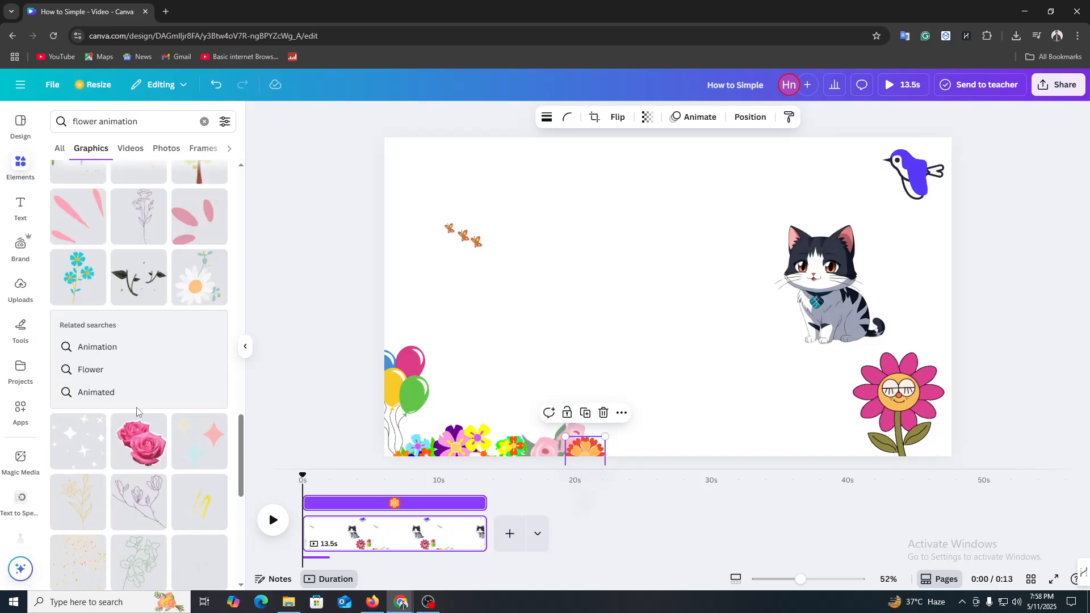
Add the white daisy scaled down in the page's lower-right corner and the purple iris scaled down beside the orange flower
left_click(184, 289)
left_click_drag(778, 171, 921, 412)
scroll(130, 358, "down", 5)
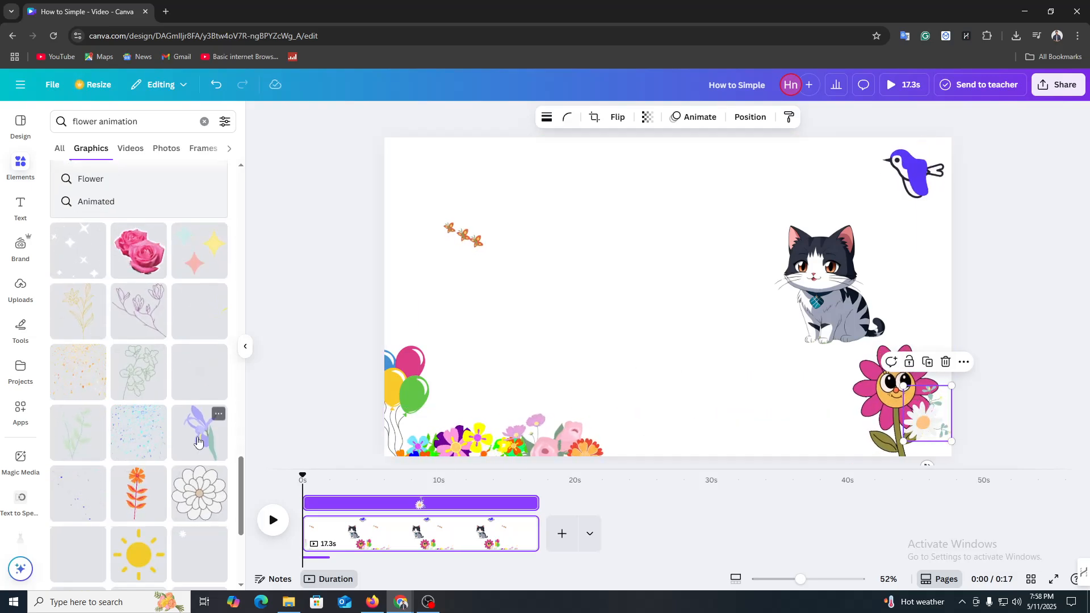
left_click(199, 456)
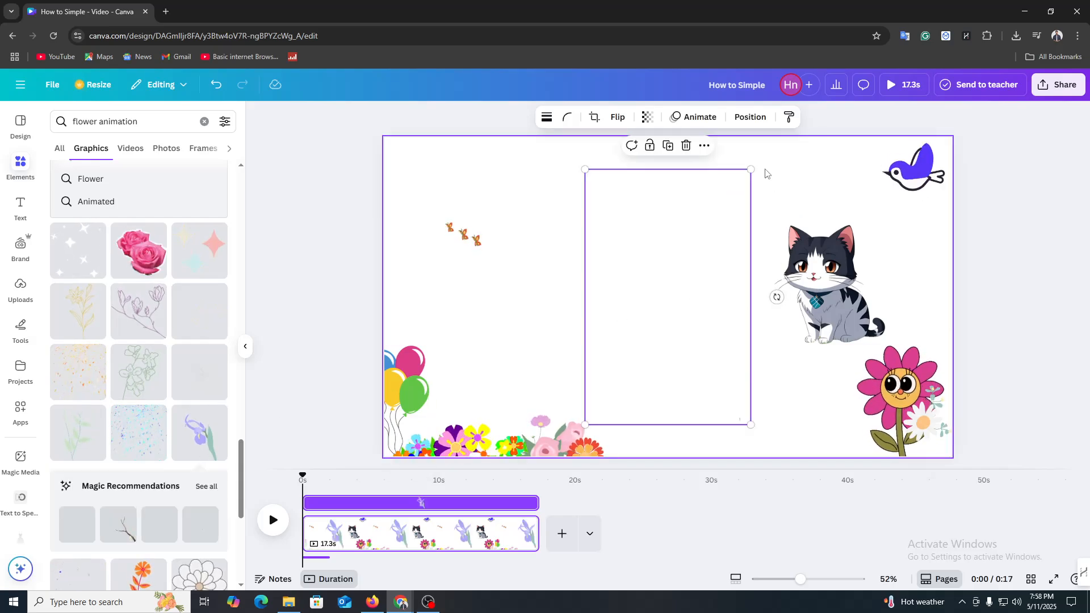
left_click_drag(748, 170, 637, 345)
left_click_drag(611, 404, 605, 435)
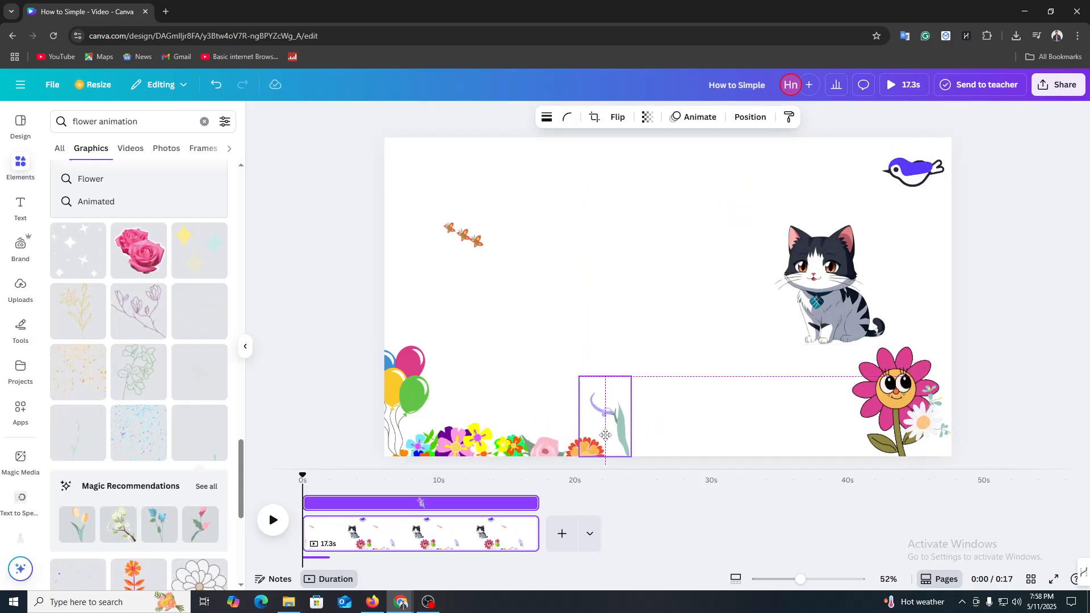
Duplicate the flower garland to the right of the iris and add the blue rose, scaled down, at the copy's right end
left_click(539, 452)
left_click(460, 402)
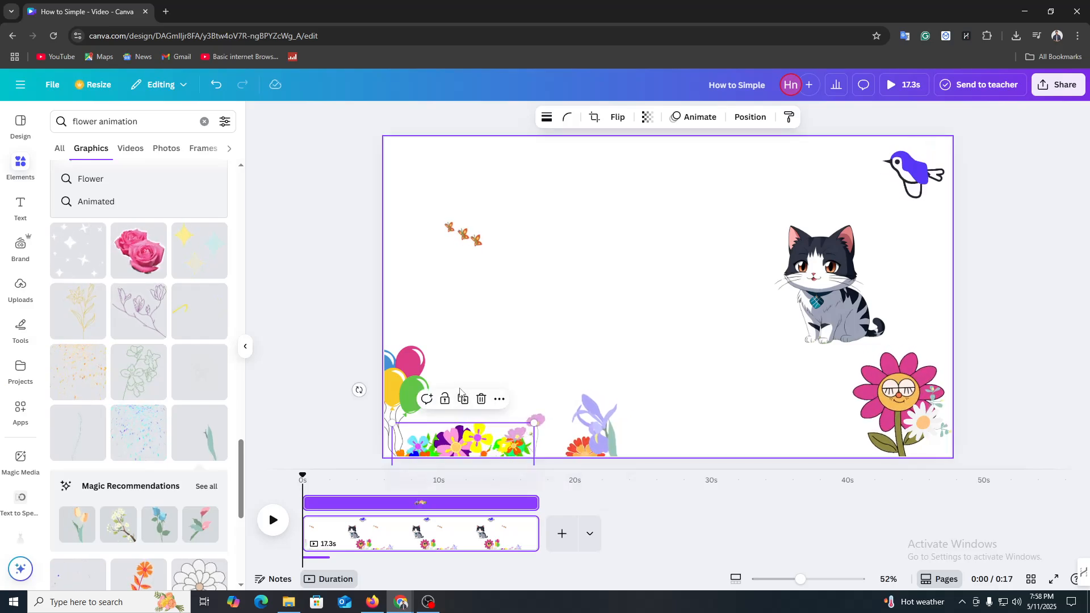
left_click(466, 442)
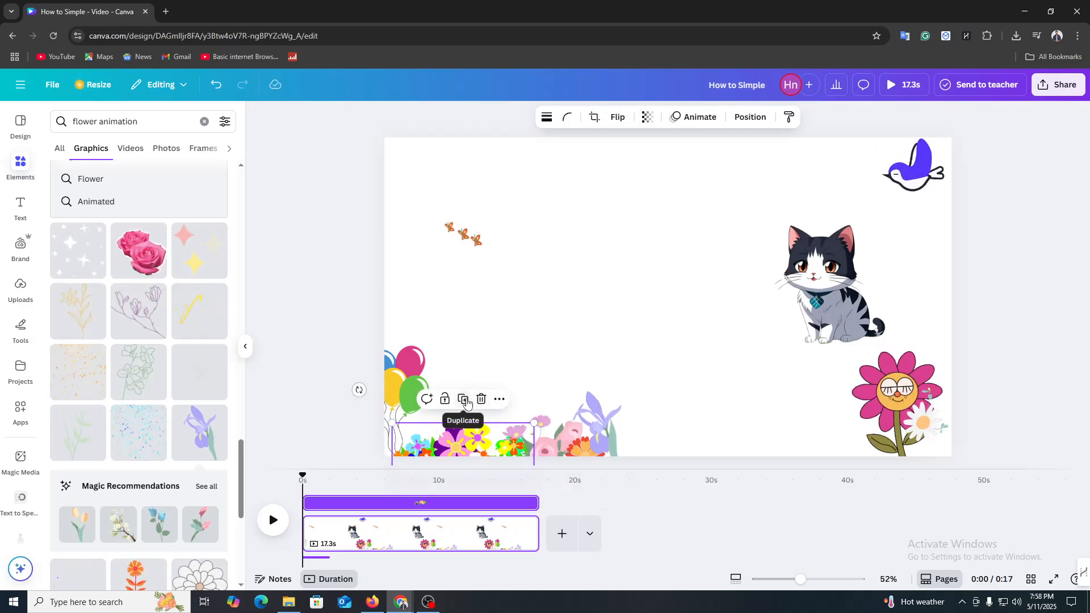
left_click(463, 399)
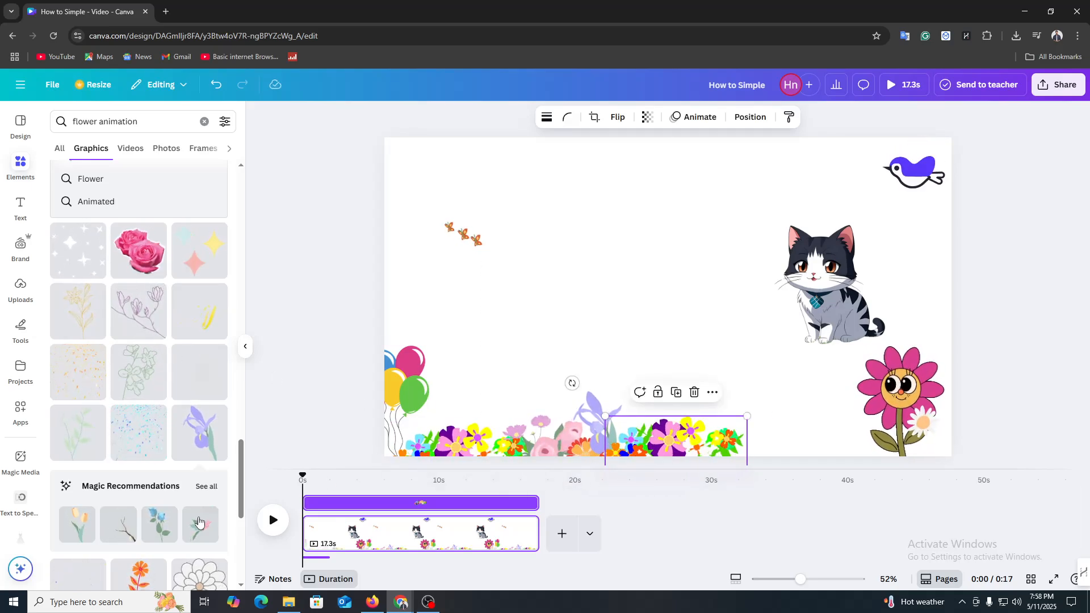
left_click(158, 527)
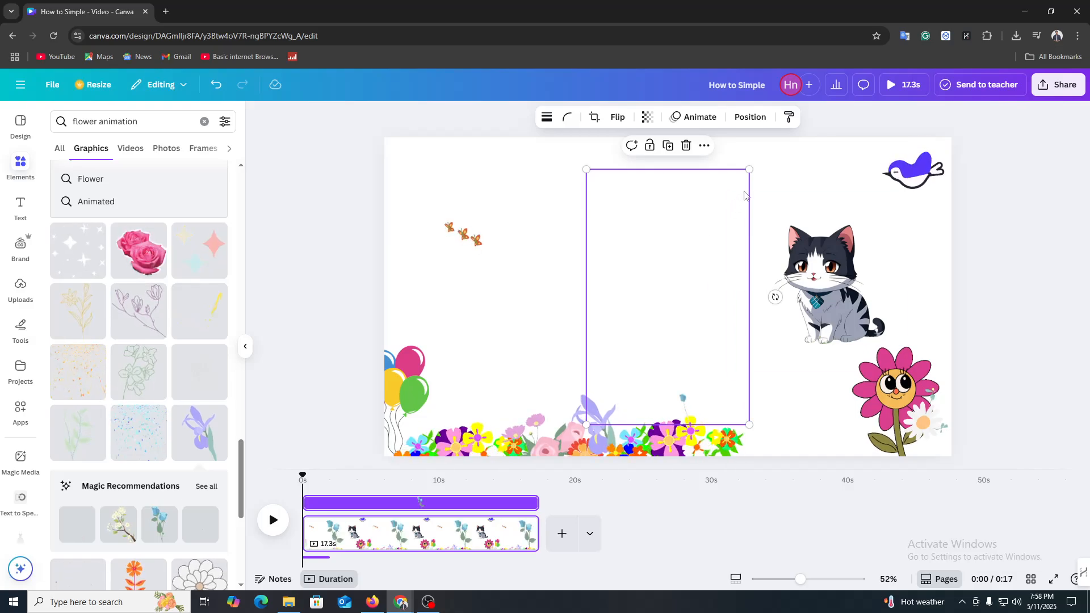
left_click_drag(749, 170, 750, 429)
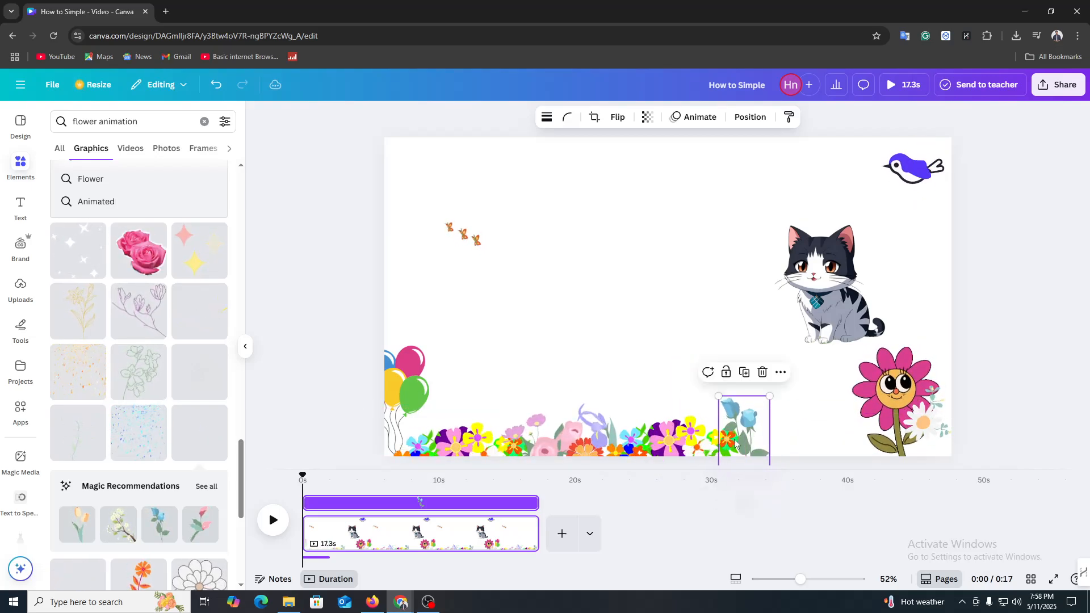
Add the olive-green grass bush and place it scaled down at the page's lower edge, beside the blue rose
scroll(143, 453, "down", 2)
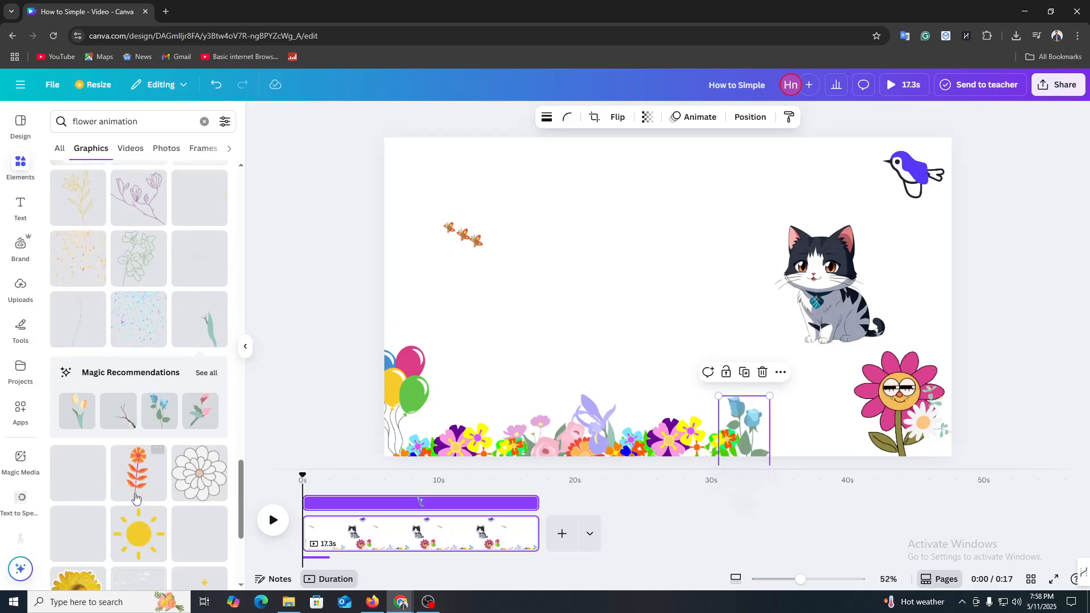
scroll(153, 458, "down", 2)
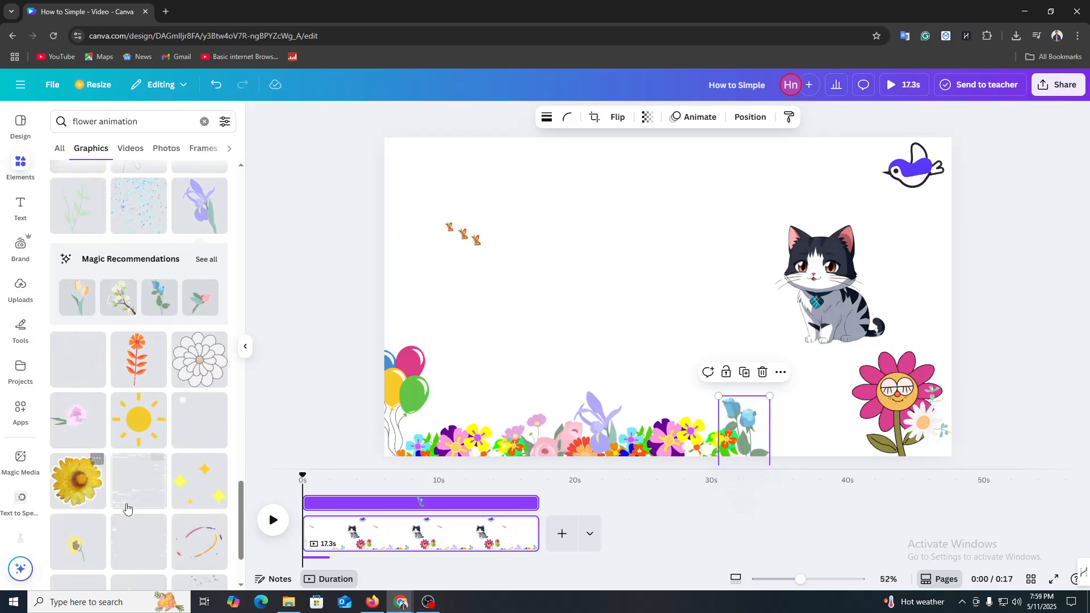
scroll(124, 508, "down", 2)
scroll(144, 512, "down", 2)
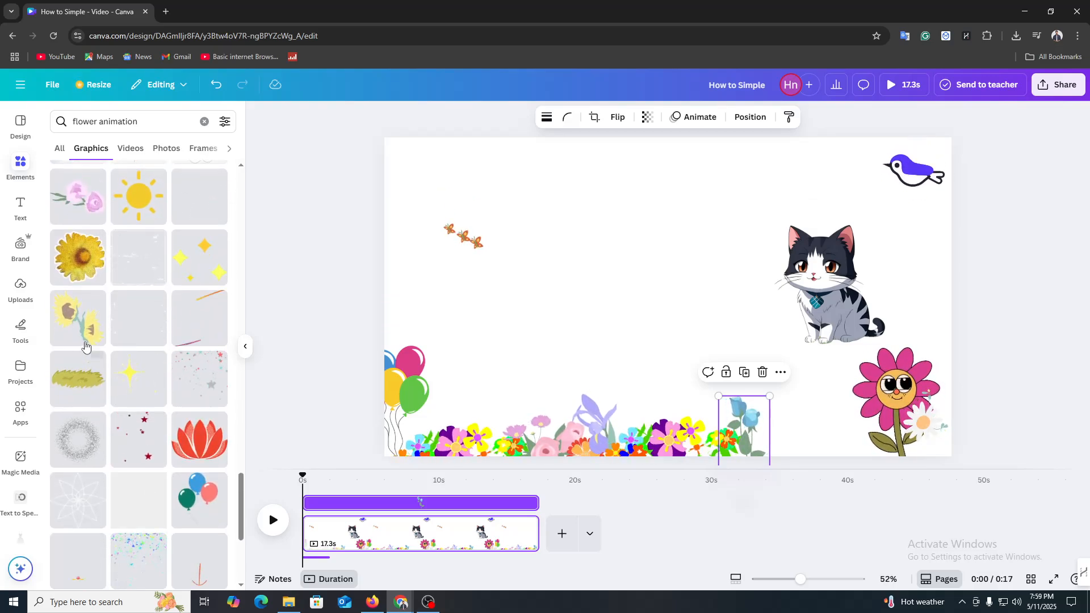
left_click(78, 379)
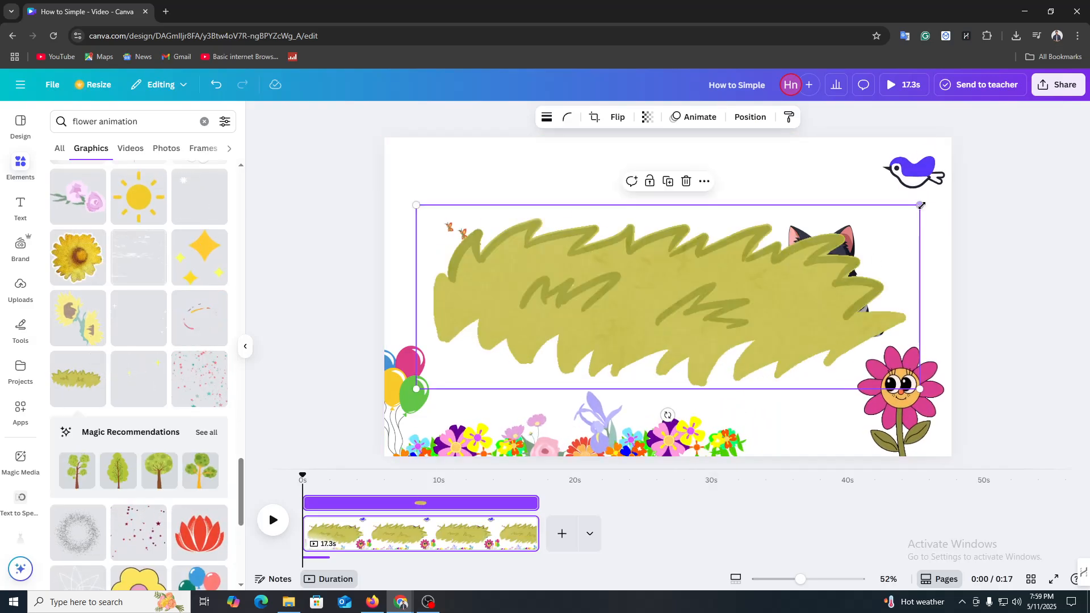
left_click_drag(920, 205, 638, 411)
left_click_drag(742, 422, 793, 456)
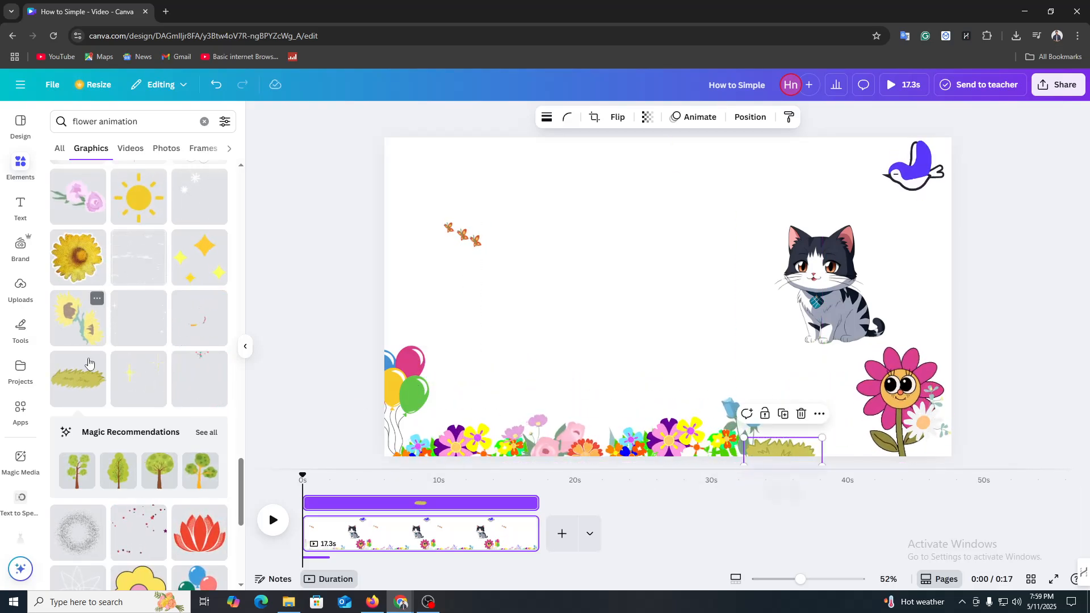
Add the green frog scaled down in the page's lower-left corner and the bee scaled down just above the pink flowers
scroll(89, 362, "down", 6)
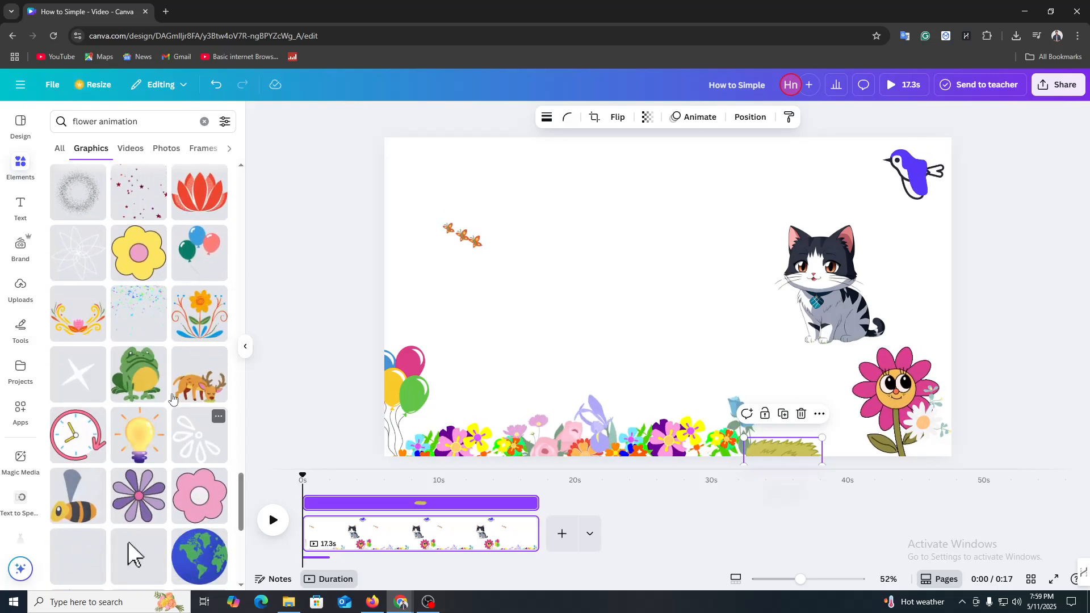
left_click(159, 391)
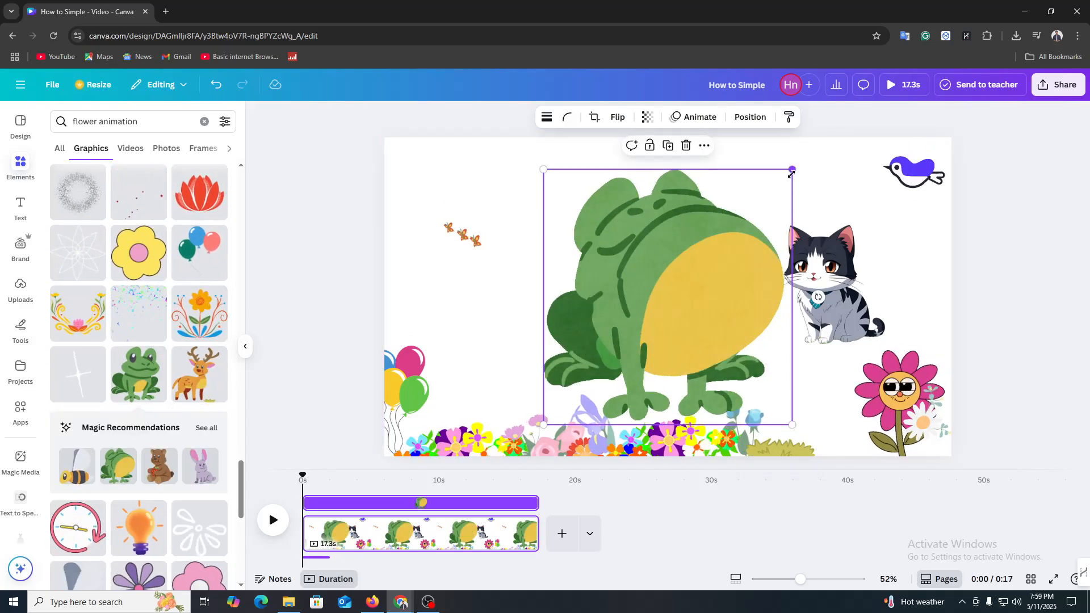
left_click_drag(792, 174, 395, 451)
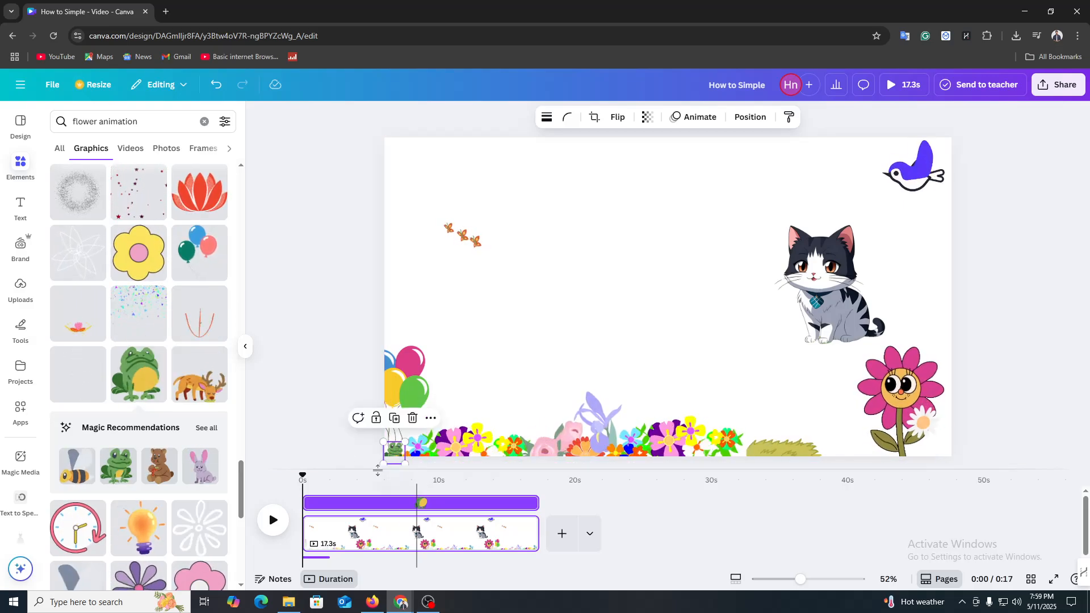
scroll(115, 381, "down", 3)
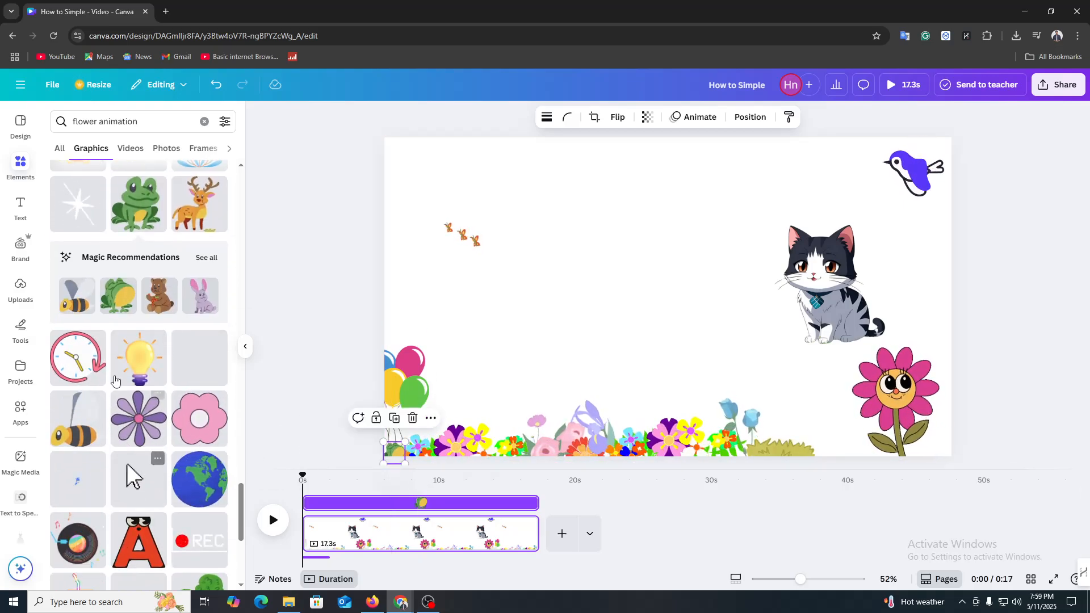
left_click(77, 418)
left_click_drag(795, 168, 534, 411)
Add the green tree with the brown trunk and place it along the page's right side, standing on the lower edge
scroll(151, 488, "down", 5)
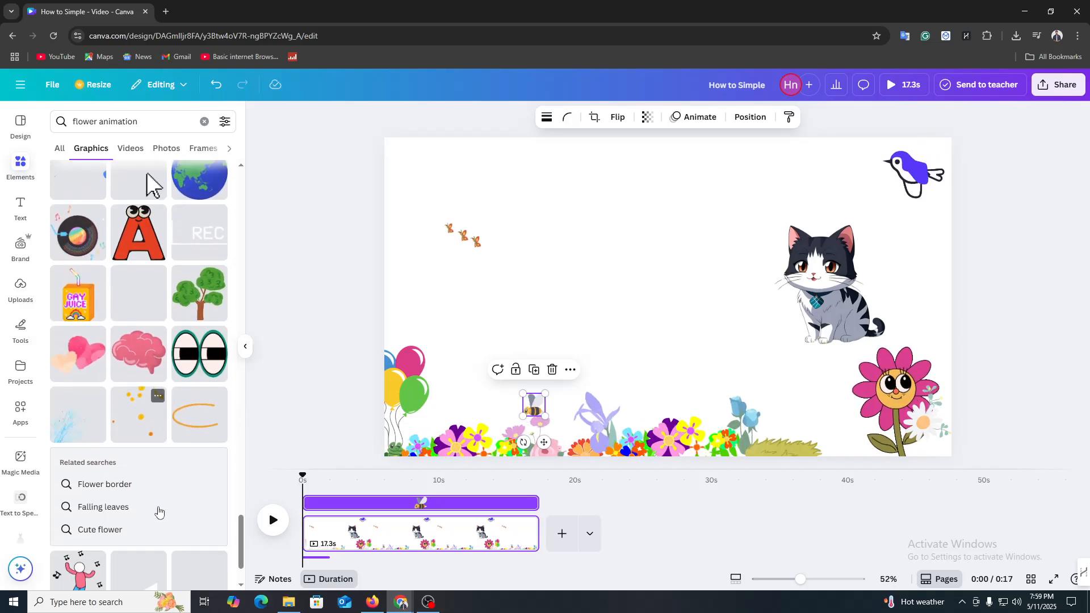
scroll(159, 512, "down", 5)
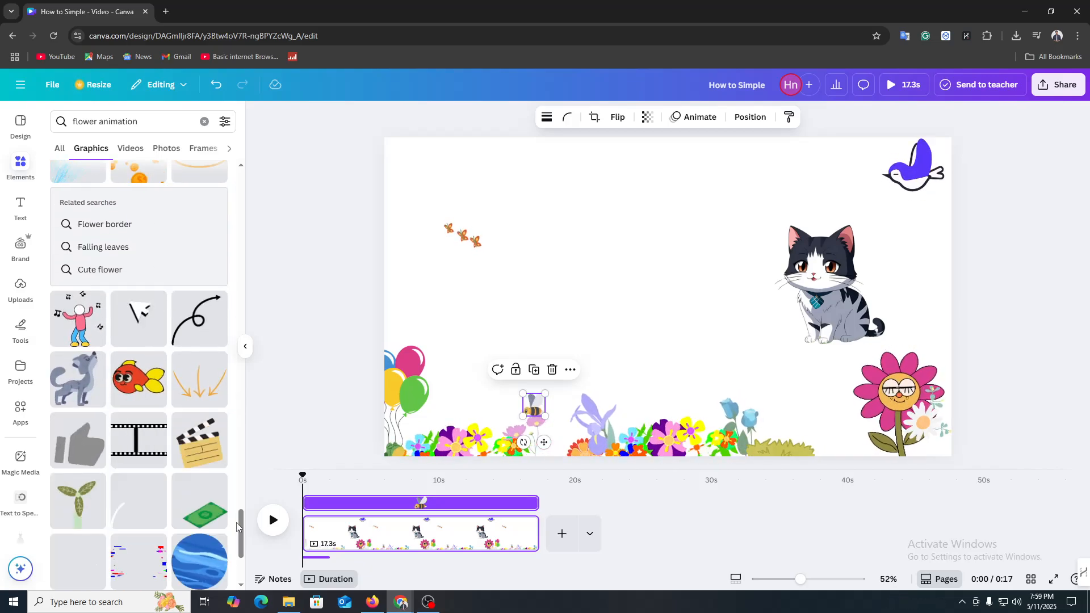
left_click_drag(240, 527, 244, 376)
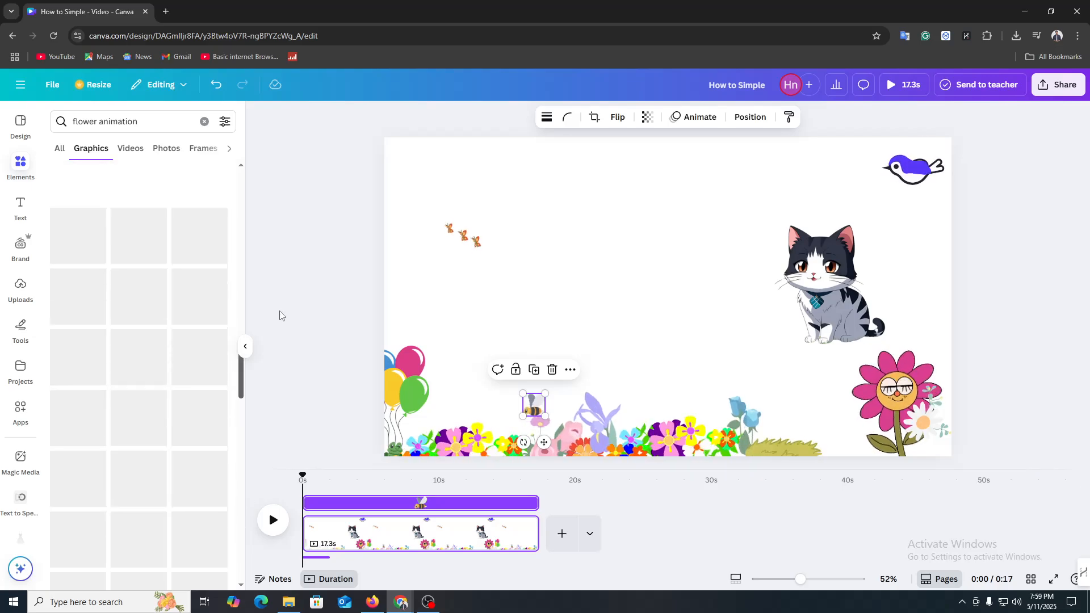
left_click_drag(280, 316, 314, 231)
scroll(160, 486, "down", 5)
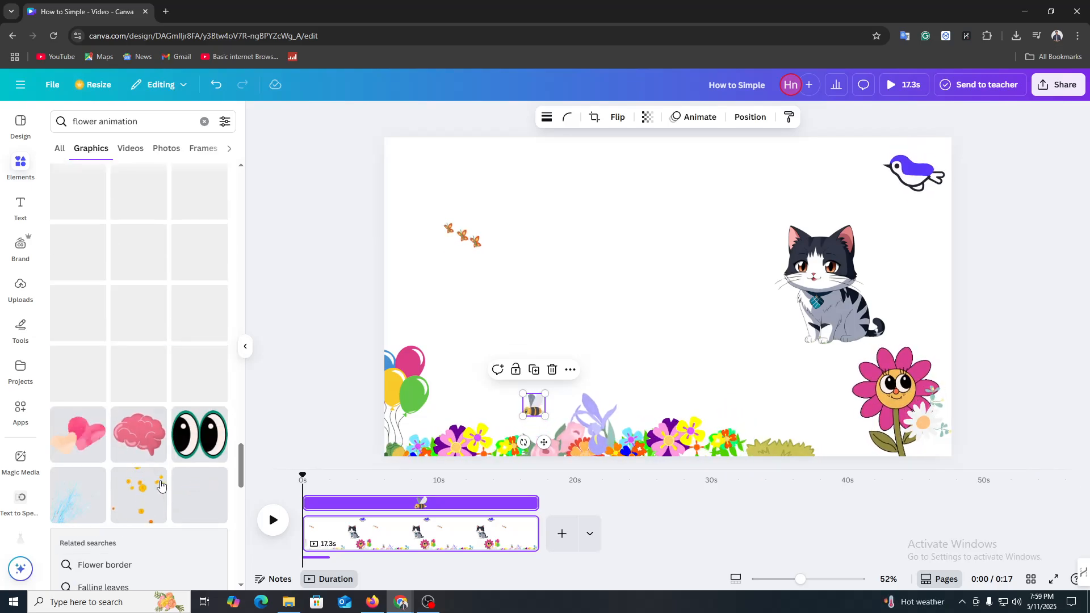
scroll(161, 485, "down", 5)
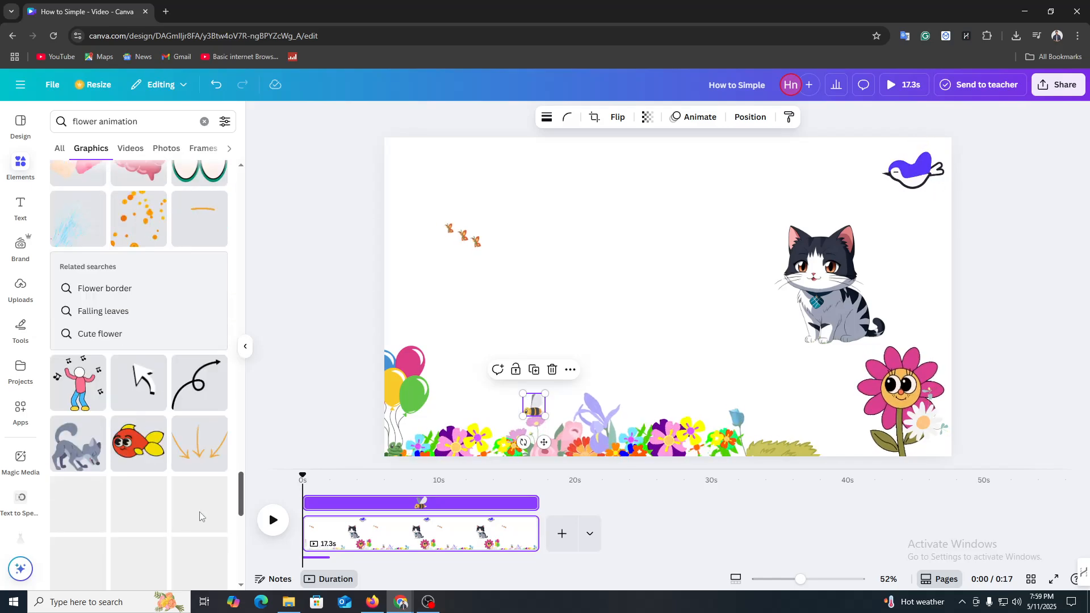
scroll(200, 517, "down", 2)
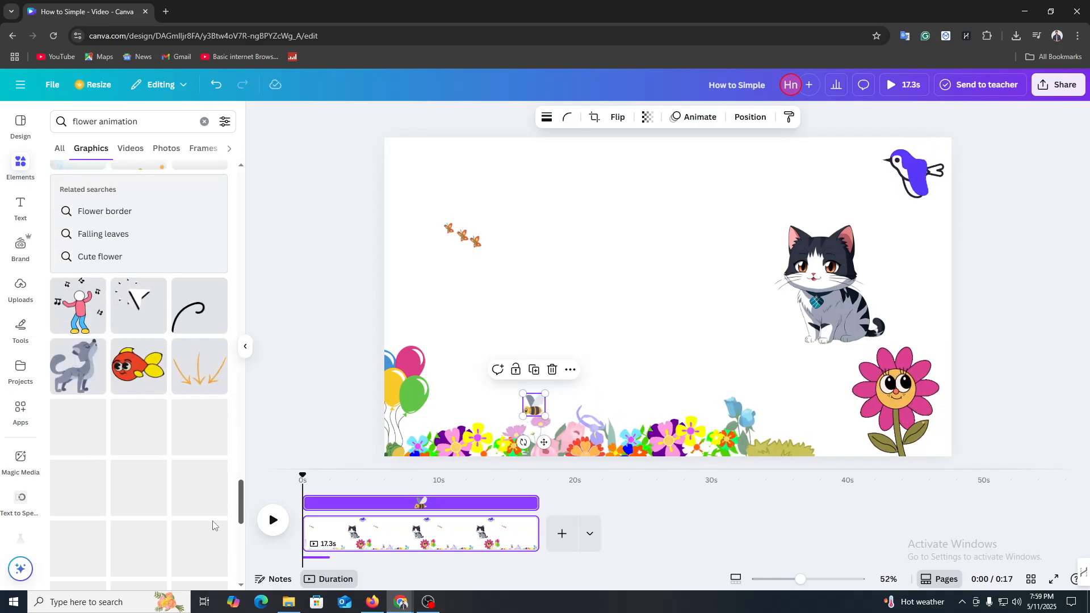
left_click(198, 419)
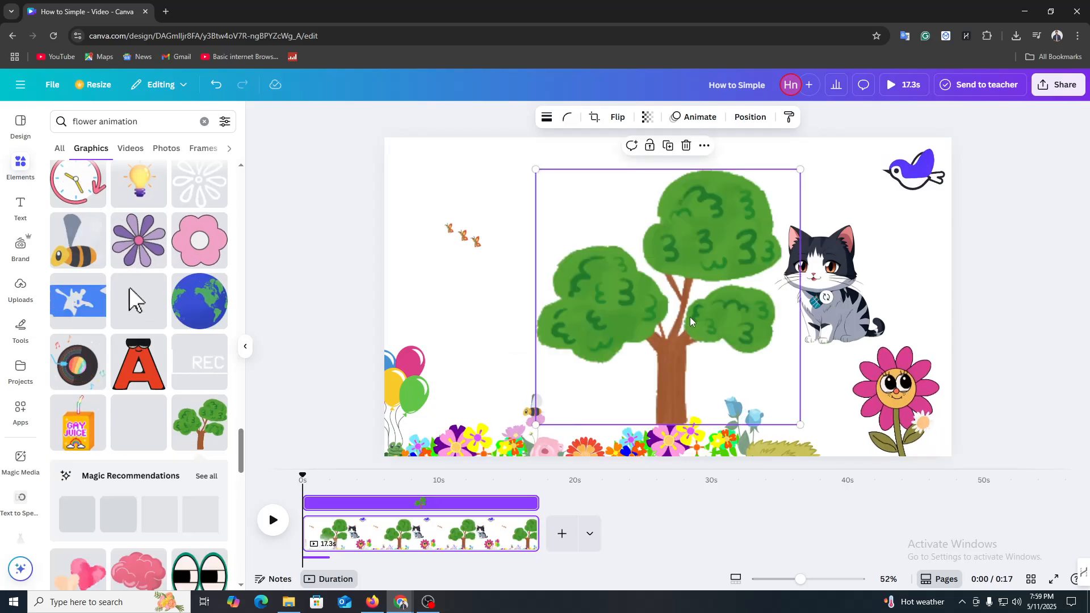
left_click_drag(691, 321, 847, 358)
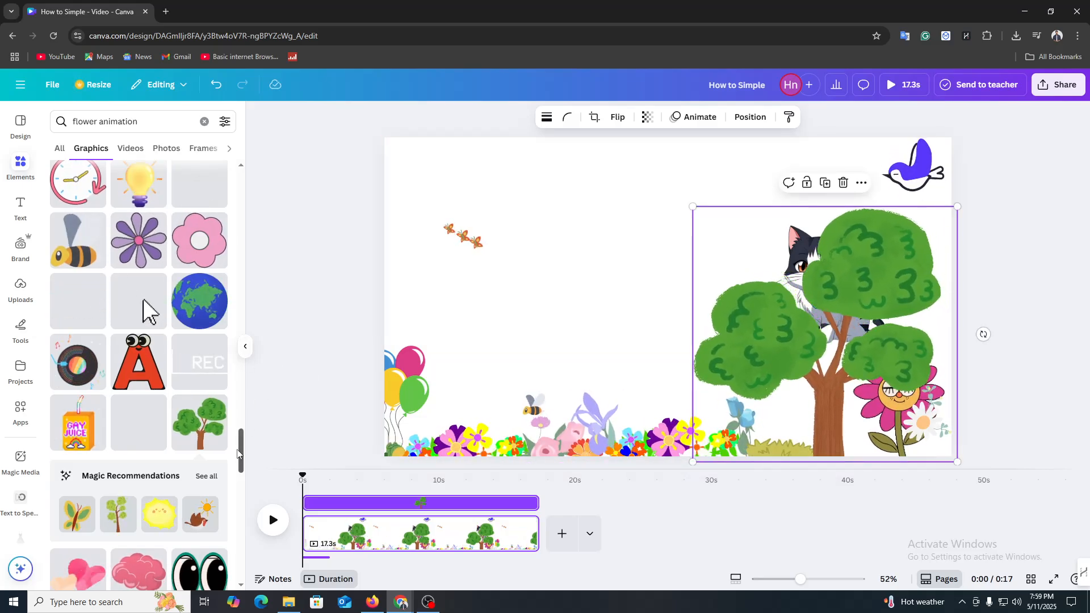
Add the orange-budded plant and the smiling orange flower, placing both scaled down on either side of the tree trunk
left_click_drag(239, 453, 275, 212)
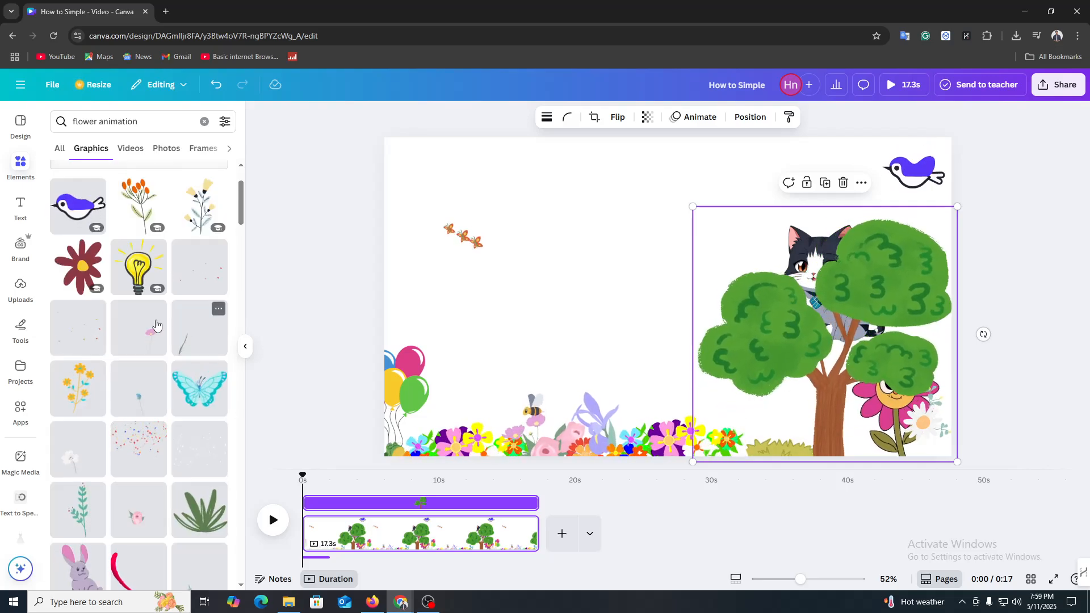
left_click(139, 306)
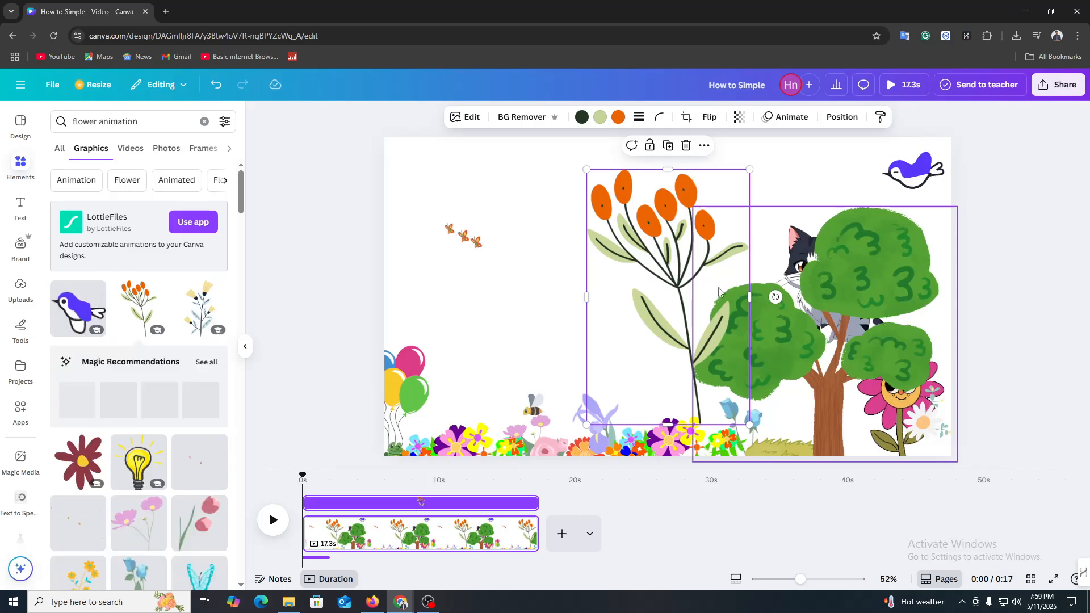
left_click_drag(751, 169, 646, 377)
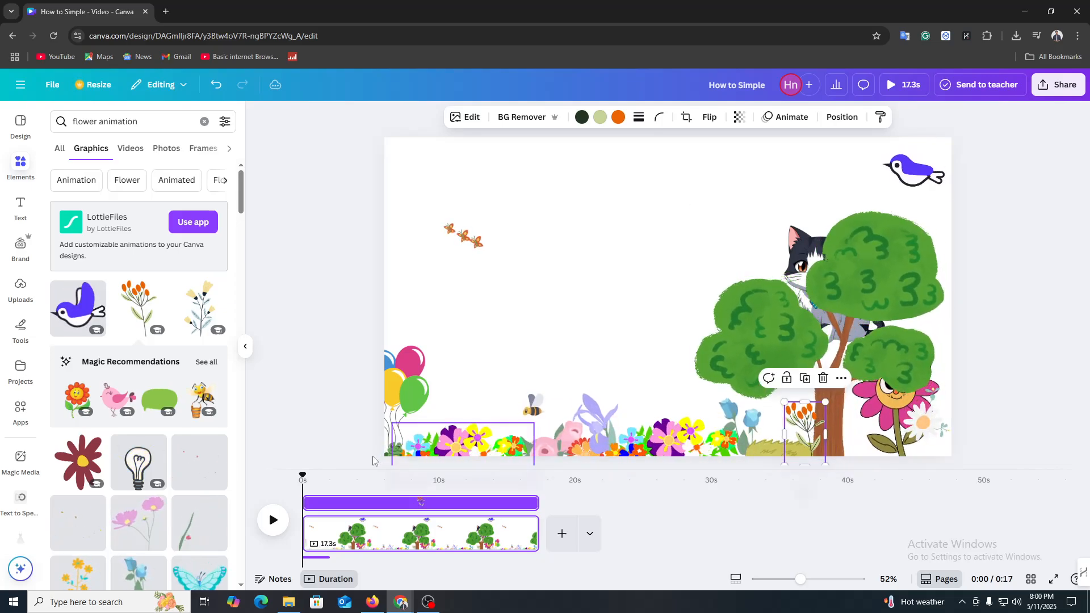
left_click(78, 400)
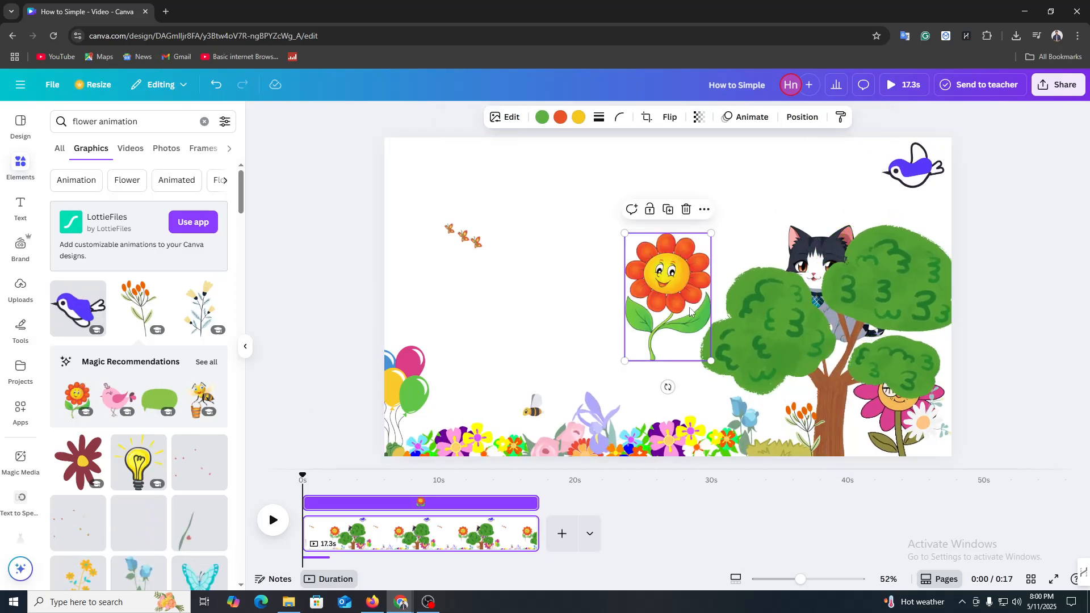
left_click_drag(681, 318, 825, 380)
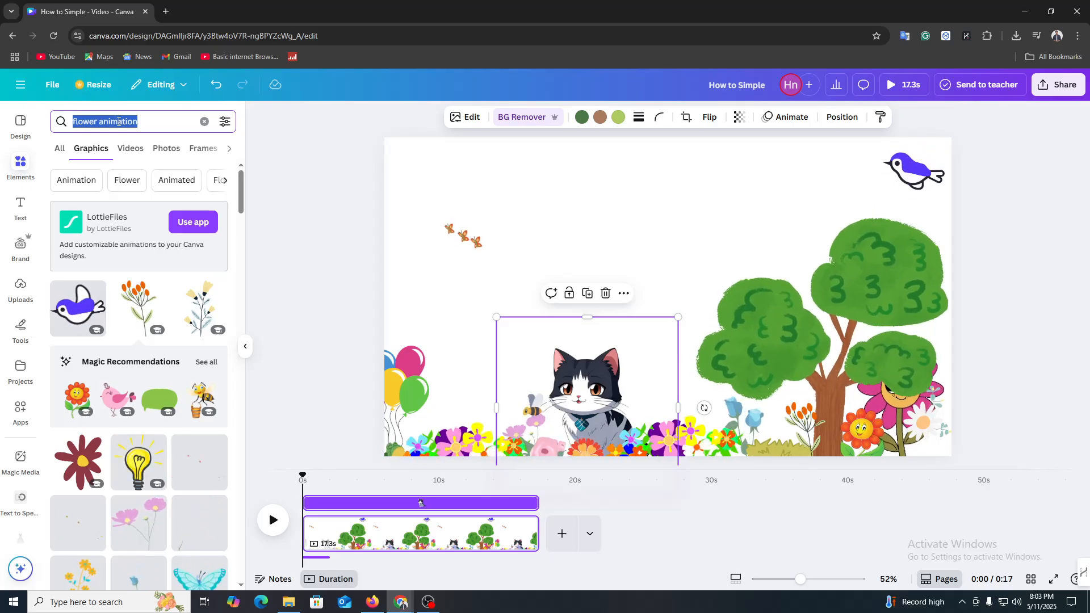
Search the graphics for "sun animation" and place the smiling orange sun, scaled down, at the page's upper edge
type("sun")
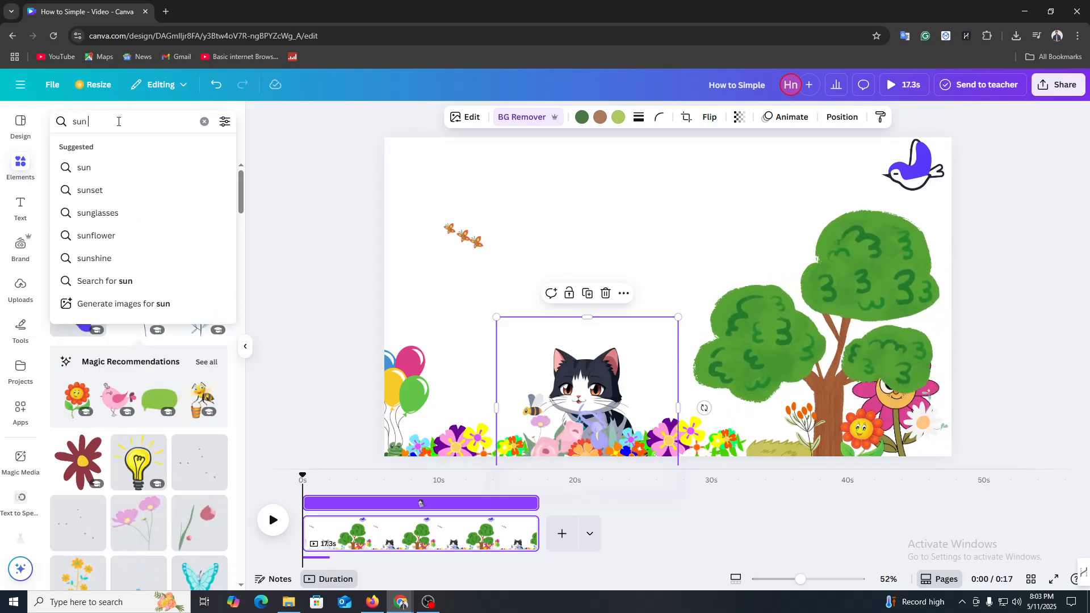
type(" animation")
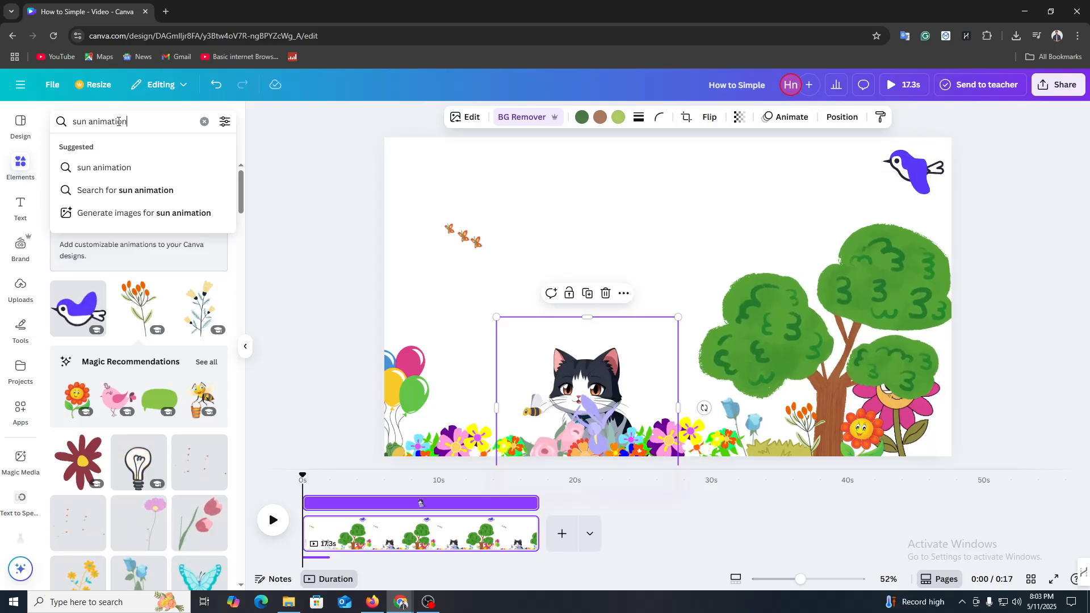
key("Return")
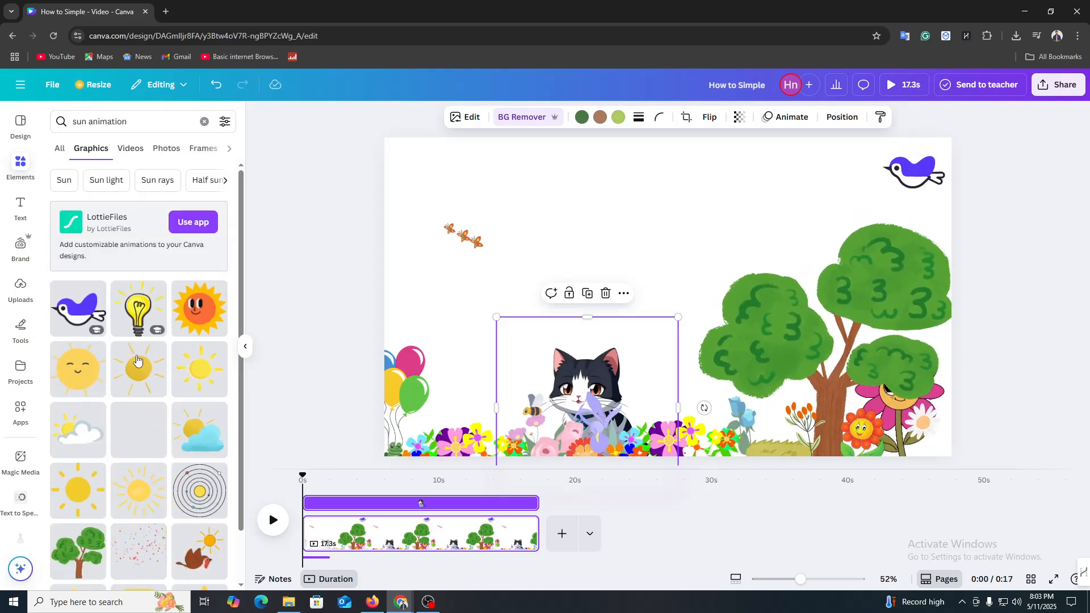
scroll(163, 443, "down", 2)
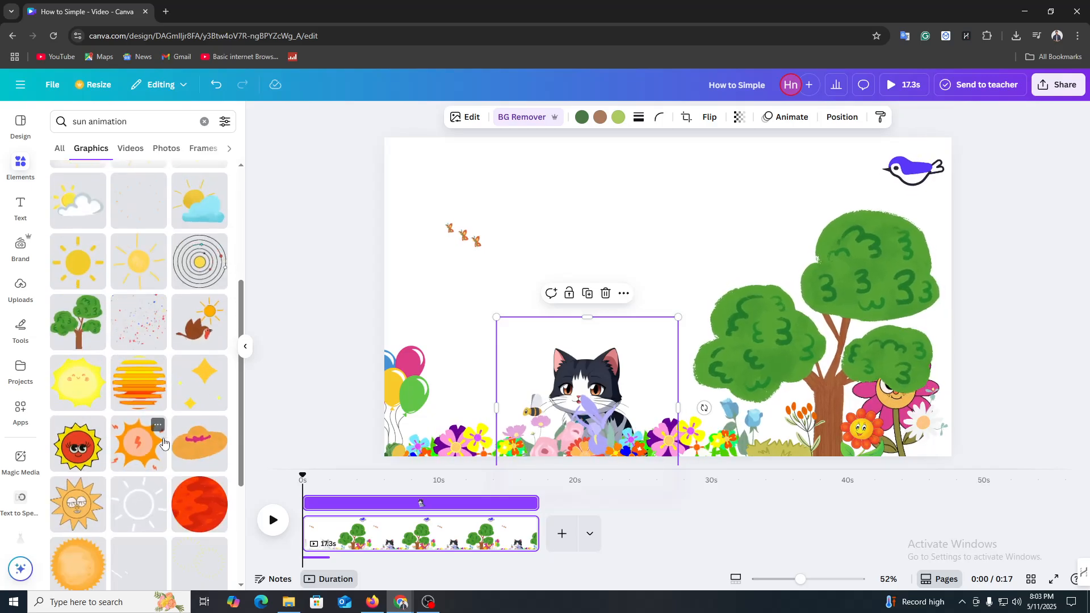
scroll(102, 362, "up", 1)
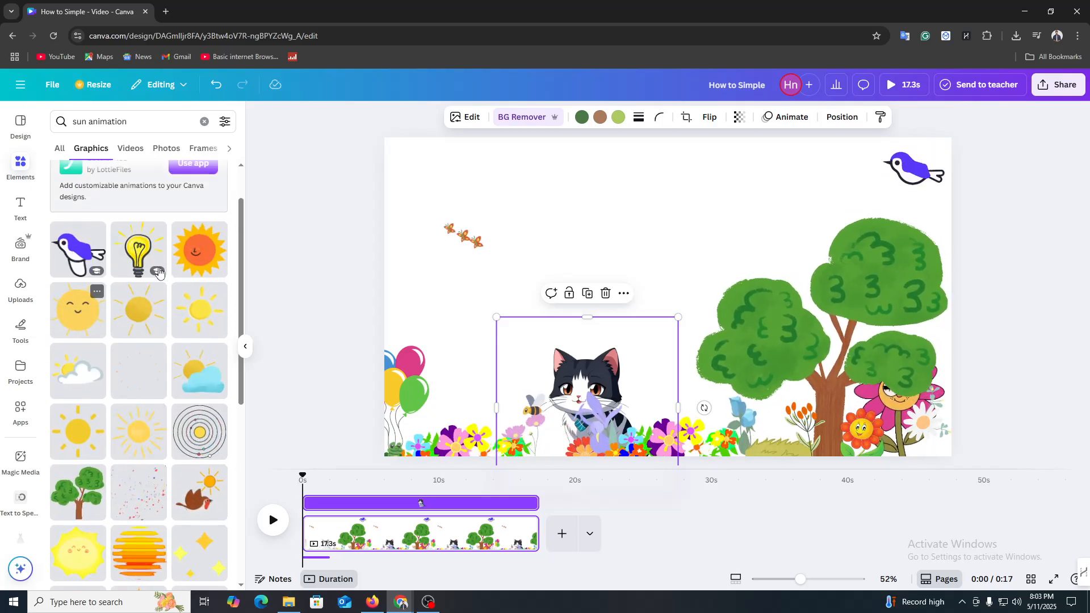
left_click(206, 250)
left_click_drag(791, 170, 616, 327)
left_click_drag(592, 375, 717, 177)
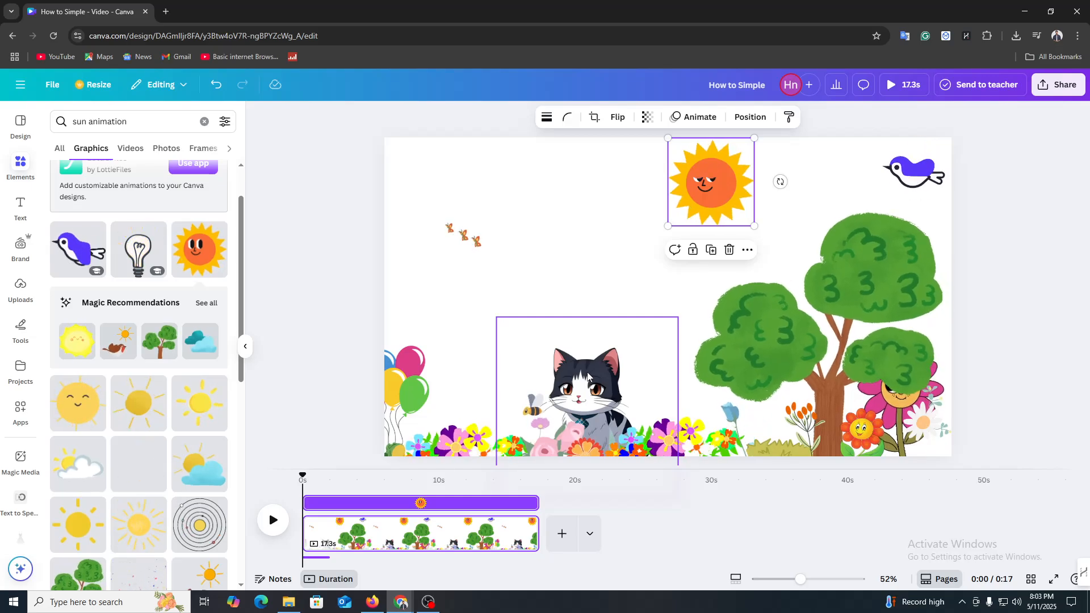
Bring up the cat's animation effects, look through them, and reposition the cat among the flowers to the right of the iris
left_click_drag(576, 344, 593, 317)
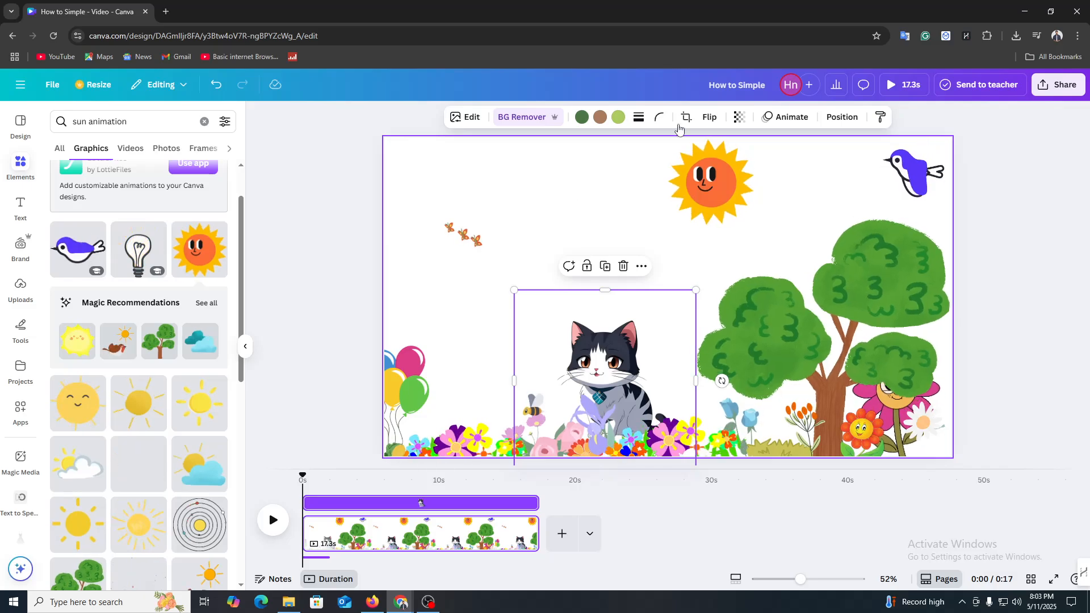
left_click(786, 117)
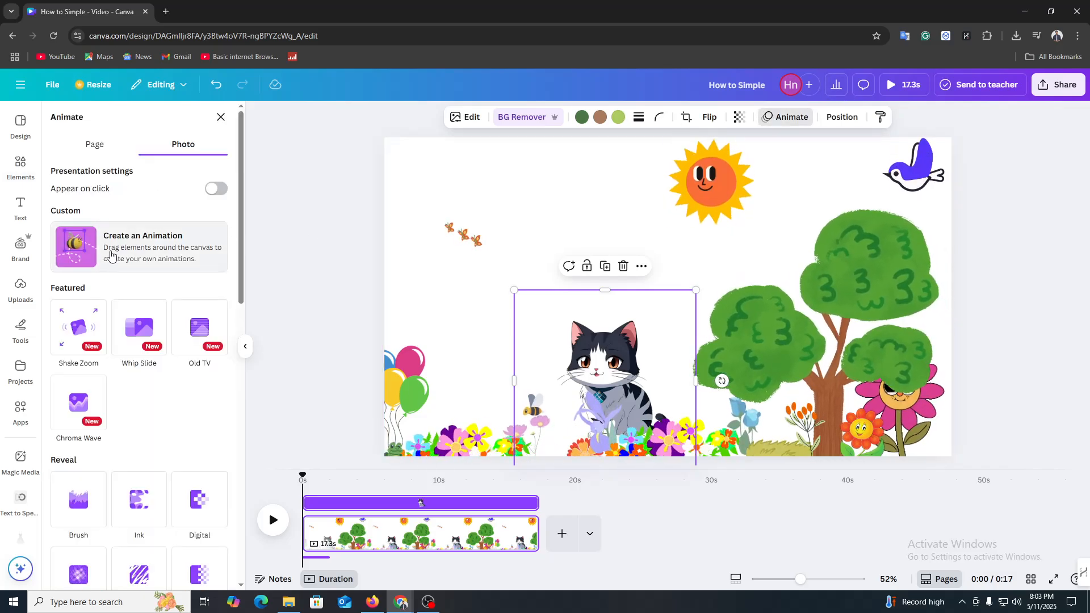
scroll(116, 316, "down", 10)
scroll(131, 498, "down", 2)
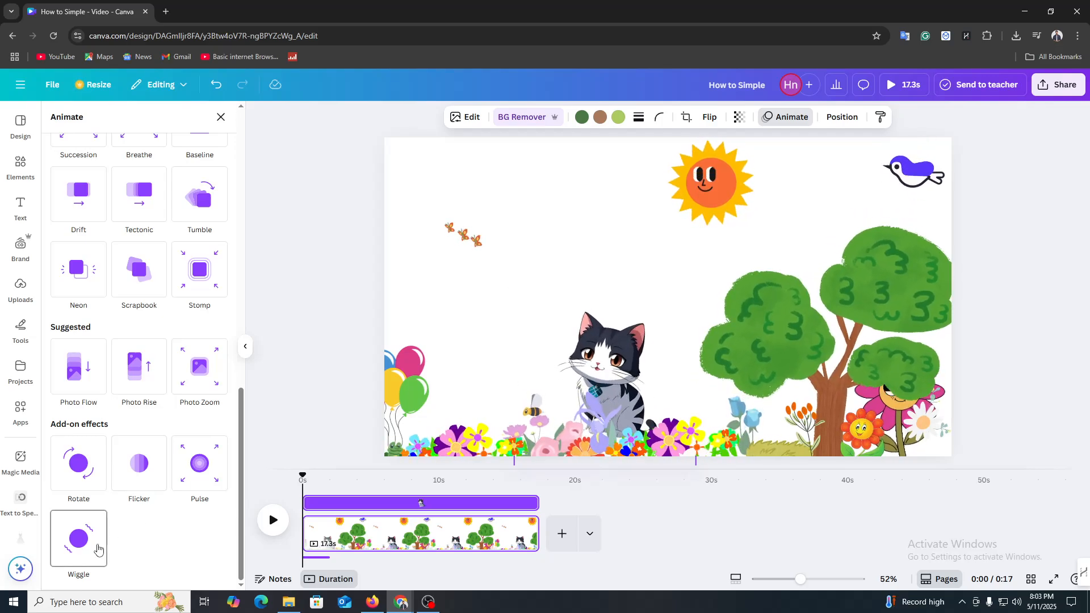
scroll(101, 548, "up", 5)
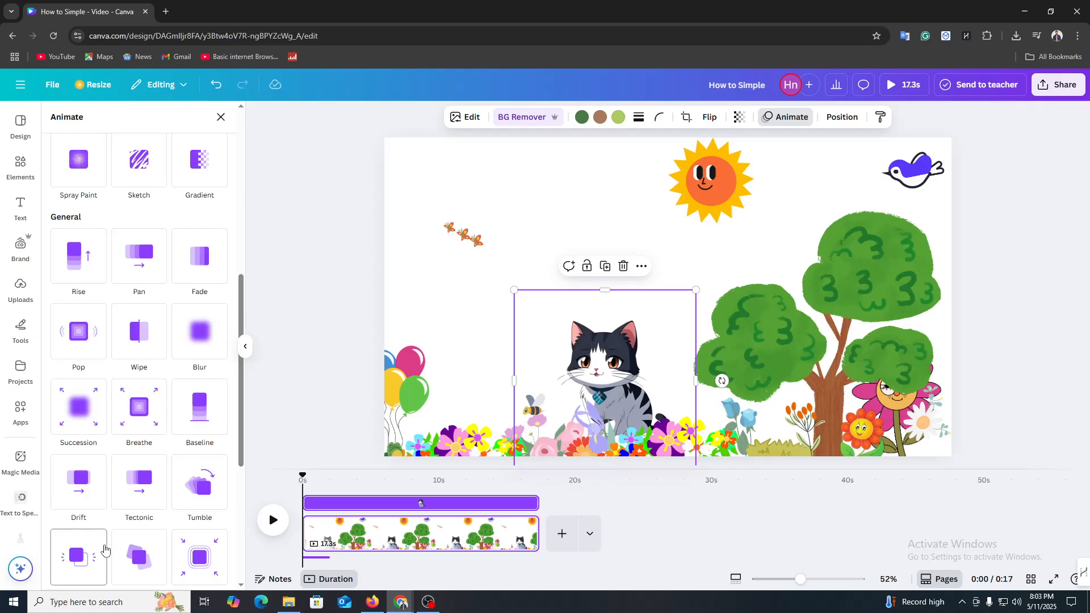
scroll(104, 548, "up", 4)
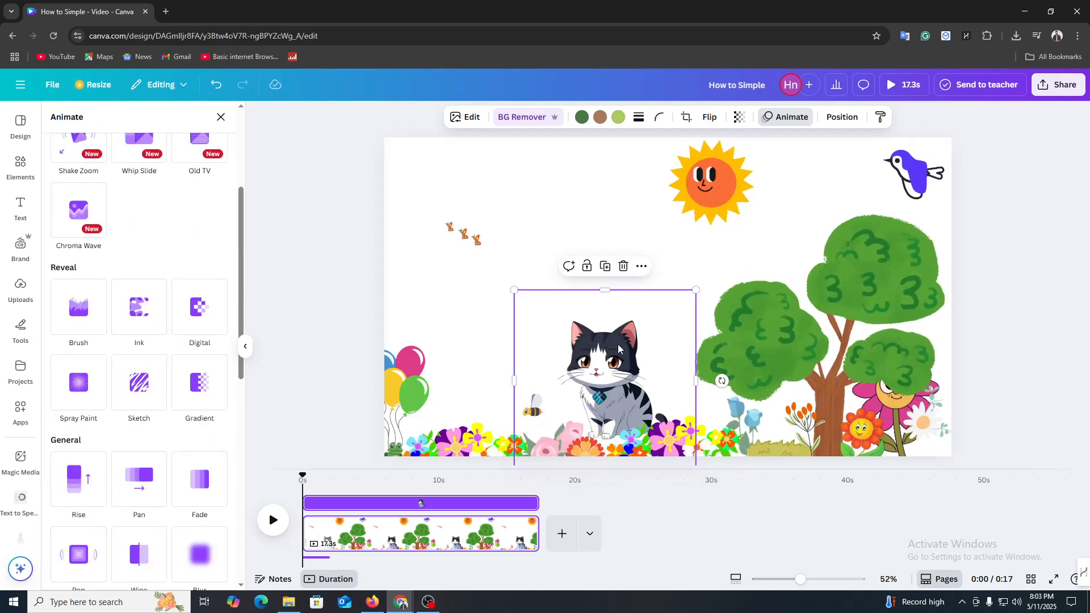
left_click_drag(619, 349, 650, 354)
Apply the Wiggle add-on effect to the balloons and lower its intensity
left_click(403, 388)
scroll(80, 511, "down", 6)
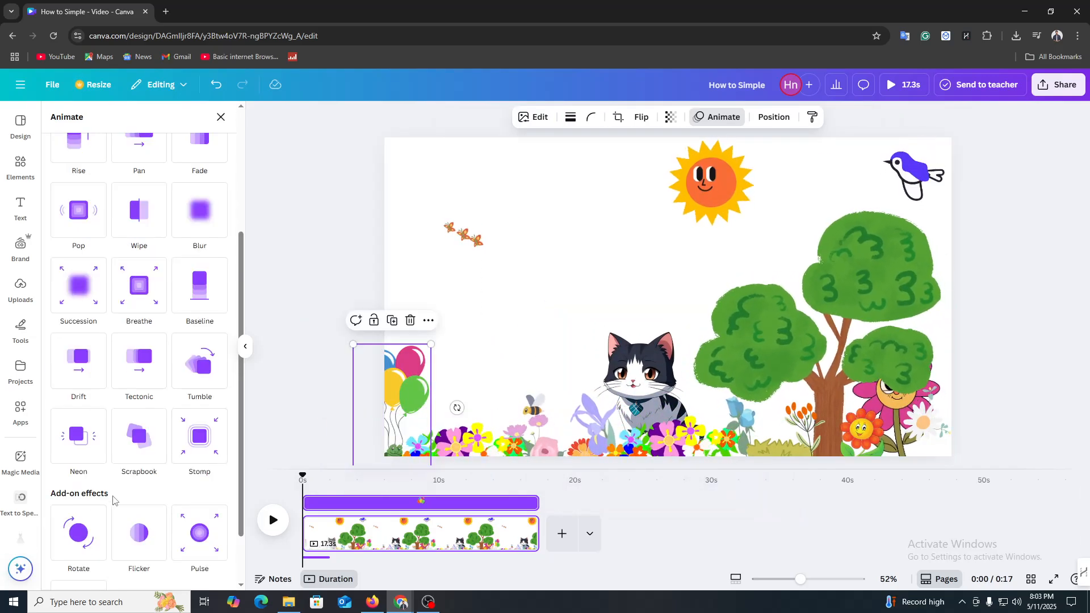
scroll(71, 545, "down", 1)
left_click(72, 551)
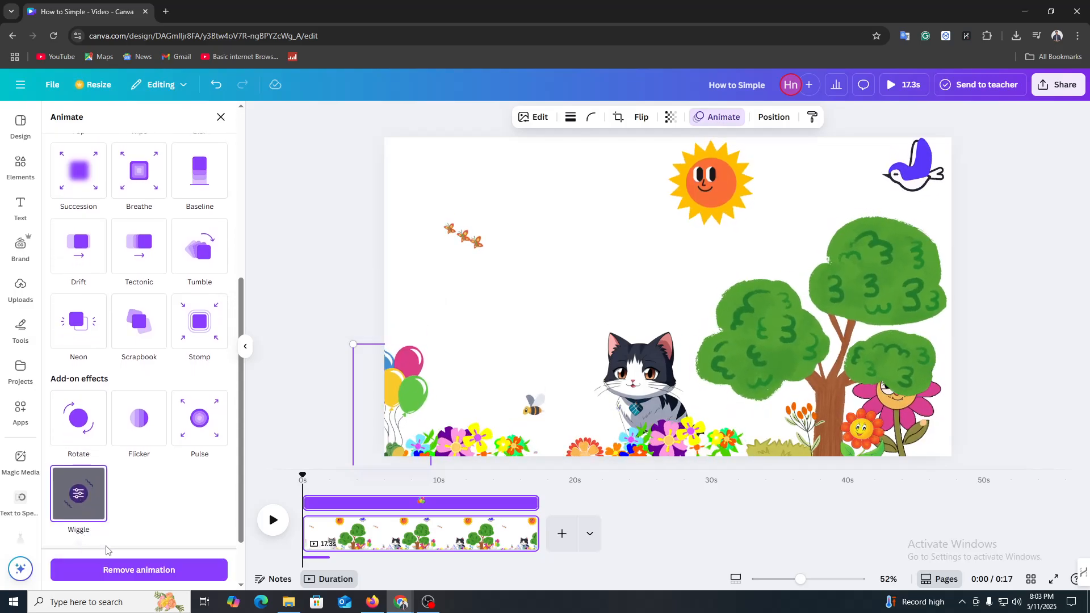
scroll(132, 512, "down", 2)
left_click_drag(130, 512, 86, 510)
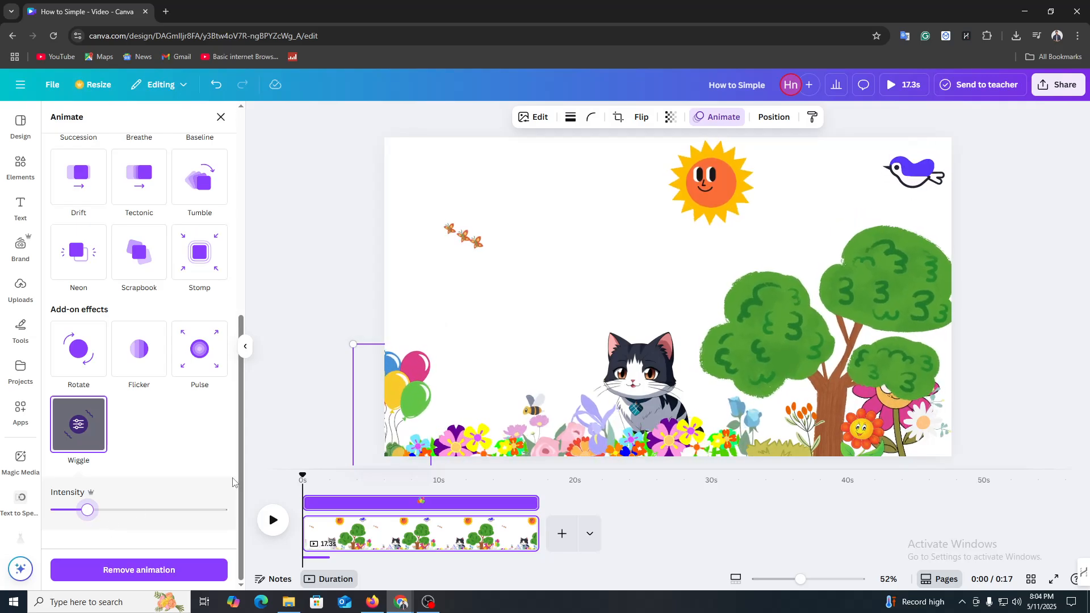
Move the cat behind the tree so that it extends past the page's right edge
left_click(635, 346)
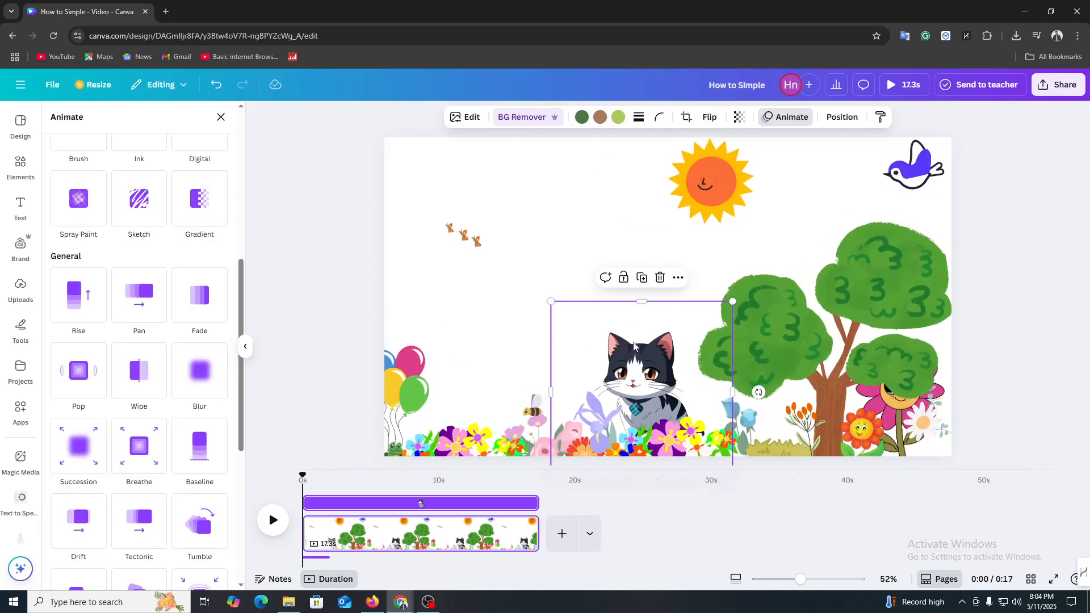
left_click_drag(634, 346, 552, 356)
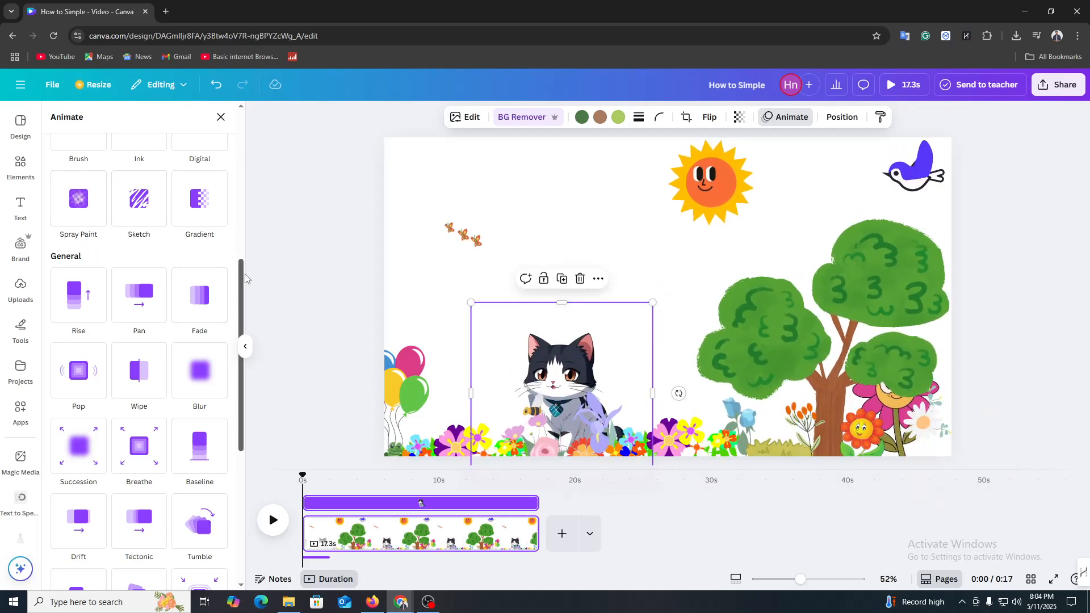
left_click_drag(244, 279, 275, 126)
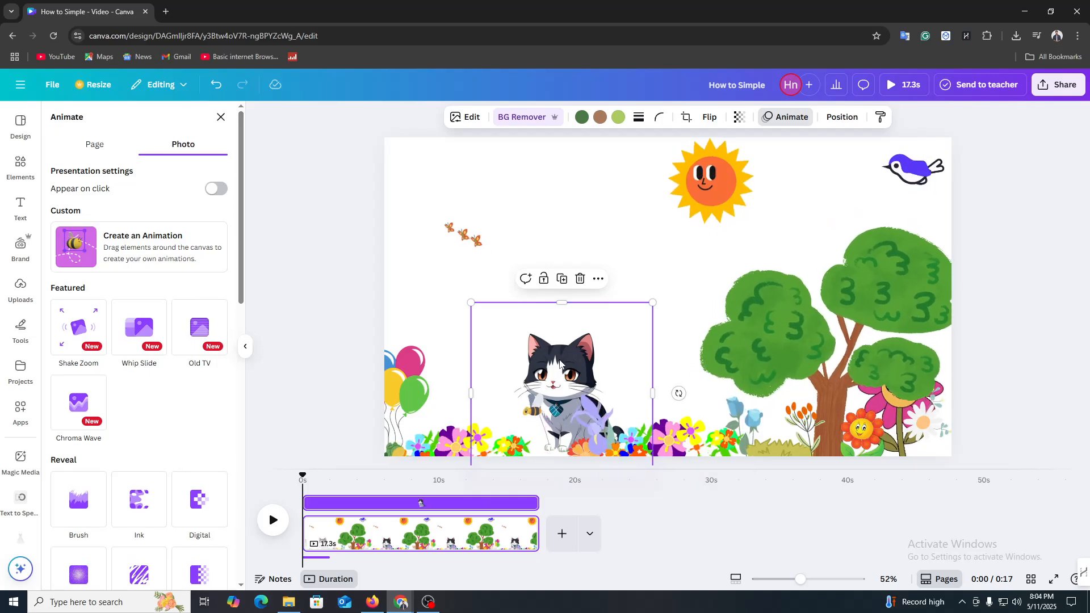
left_click_drag(560, 363, 966, 375)
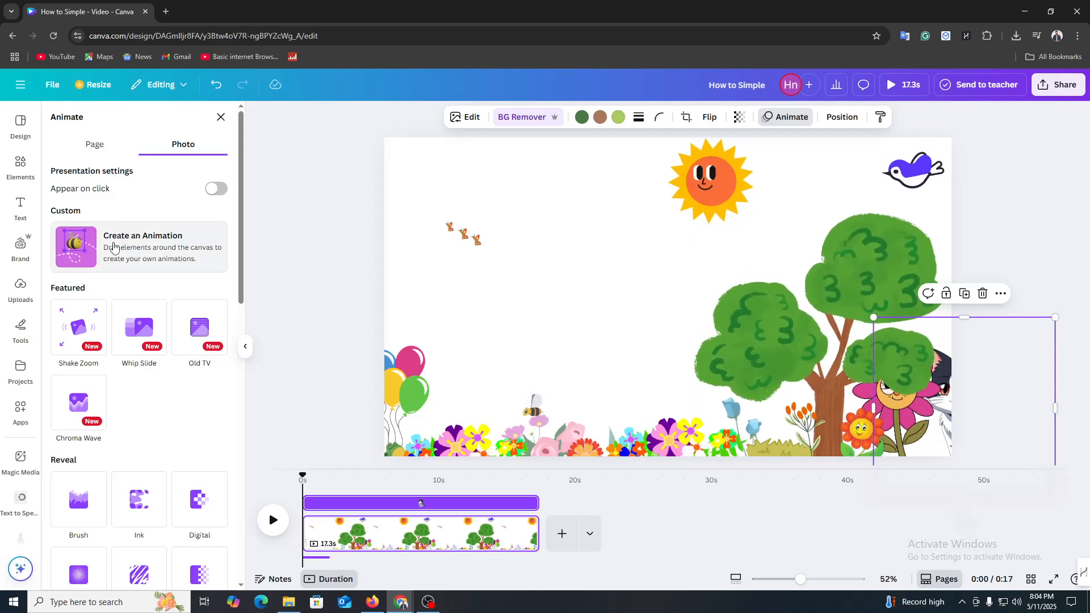
Create a custom motion path for the cat from the page's right edge past the tree and across the flowers toward the balloons, and slow its speed
left_click(114, 248)
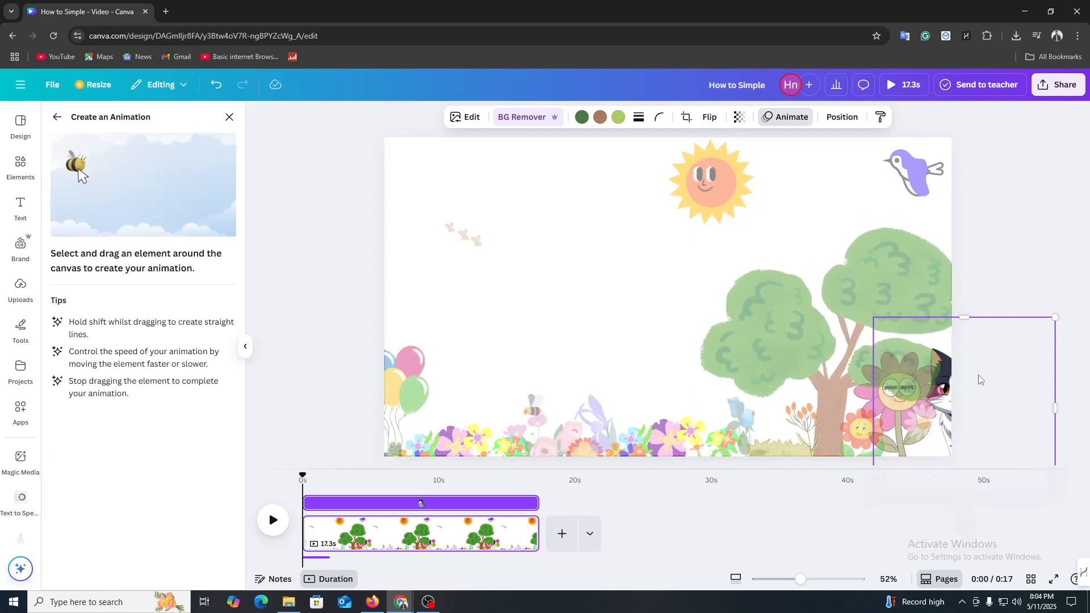
left_click_drag(979, 379, 857, 375)
mouse_move(721, 372)
left_mouse_down()
mouse_move(499, 366)
mouse_move(834, 390)
mouse_move(928, 369)
left_mouse_up()
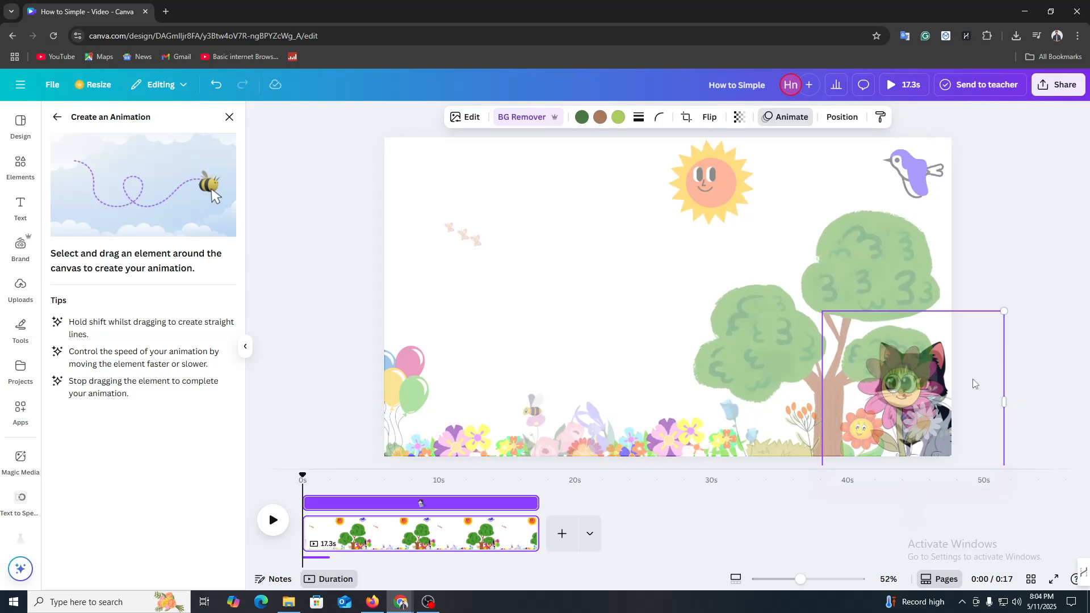
left_click_drag(959, 380, 920, 378)
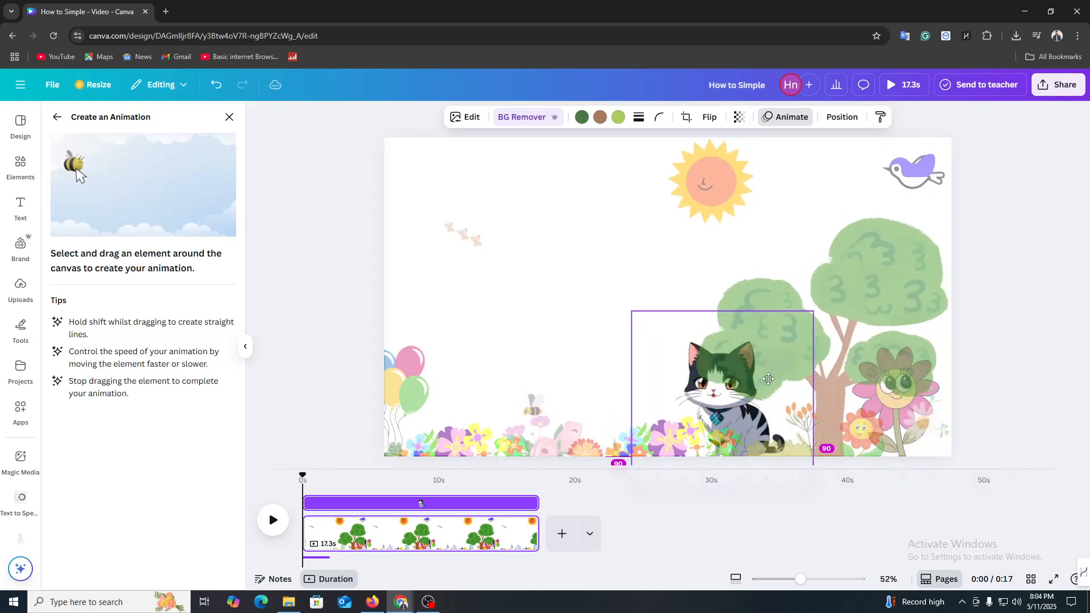
mouse_move(729, 378)
left_mouse_down()
mouse_move(503, 368)
mouse_move(504, 340)
mouse_move(561, 332)
mouse_move(567, 346)
mouse_move(366, 343)
left_mouse_up()
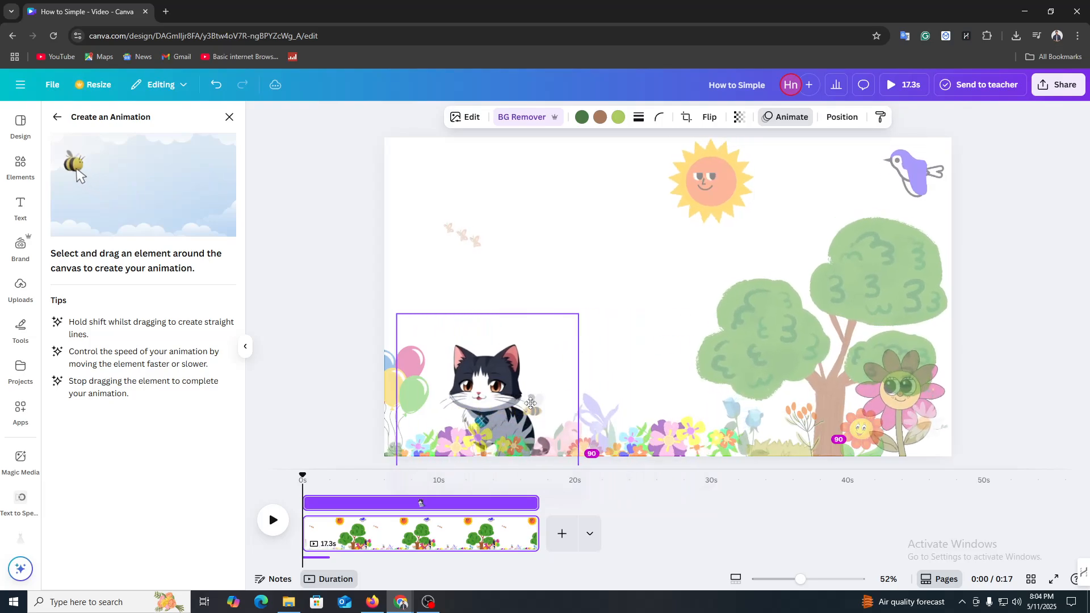
mouse_move(531, 403)
left_mouse_down()
mouse_move(507, 372)
mouse_move(543, 347)
mouse_move(608, 336)
mouse_move(603, 306)
mouse_move(639, 370)
mouse_move(755, 384)
left_mouse_up()
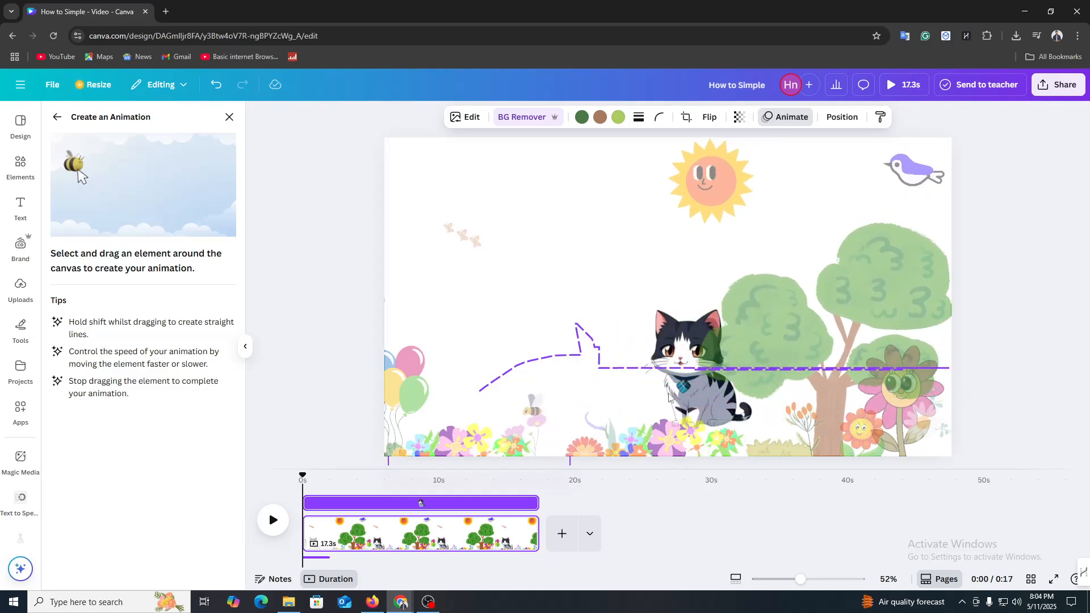
left_click_drag(669, 396, 344, 396)
left_click_drag(320, 444, 320, 444)
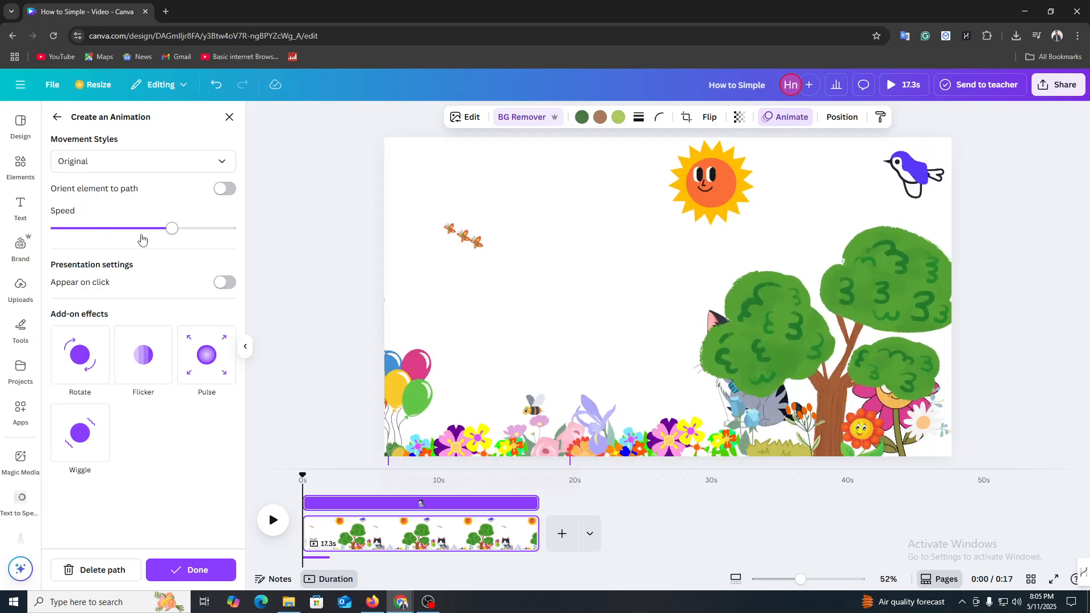
left_click_drag(171, 228, 72, 246)
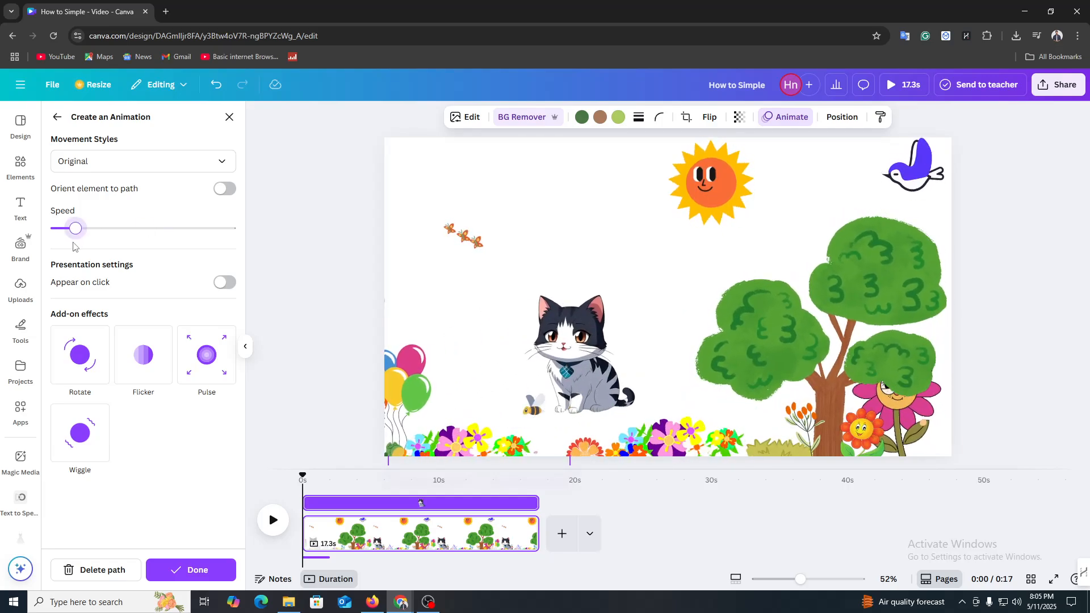